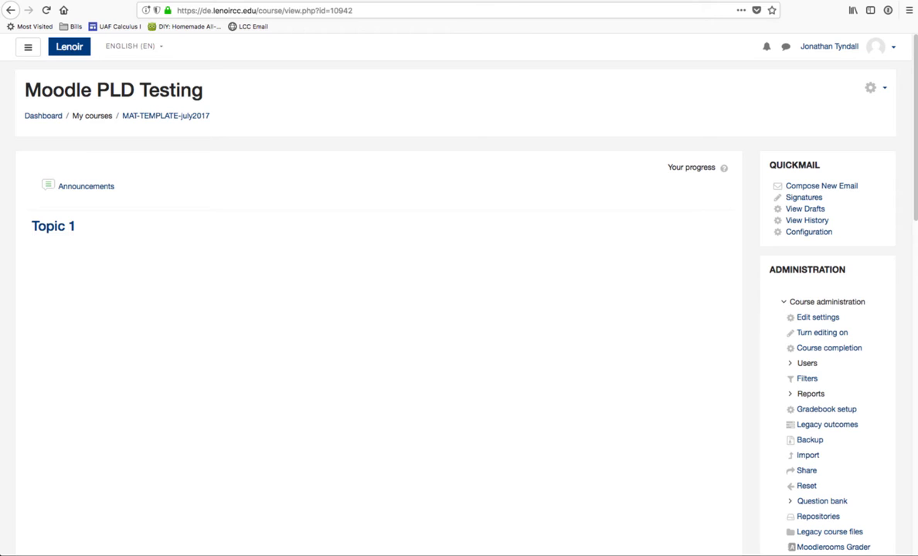
Step: Create a new rule in the course's Personalized Learning Designer and name it "Weekly Grade Notification"
scroll(841, 291, "down", 2)
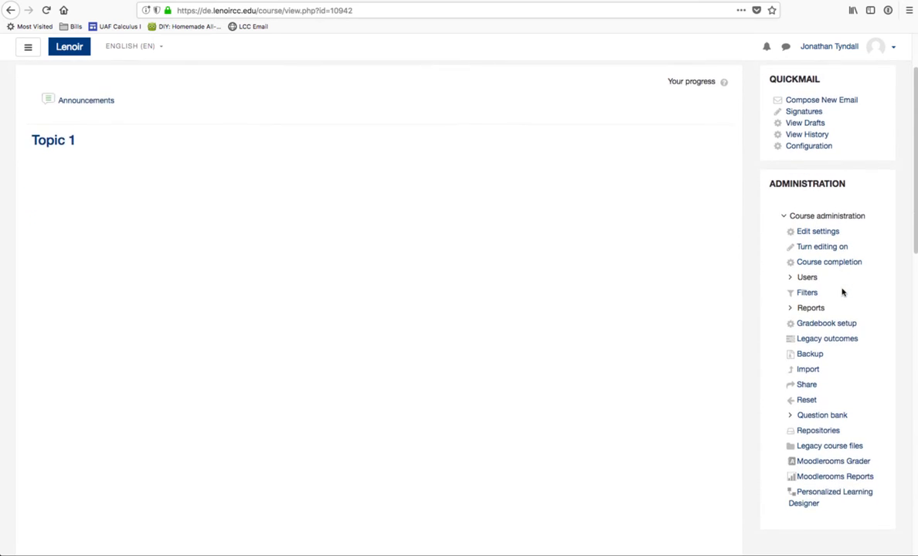
scroll(842, 292, "down", 3)
left_click(832, 380)
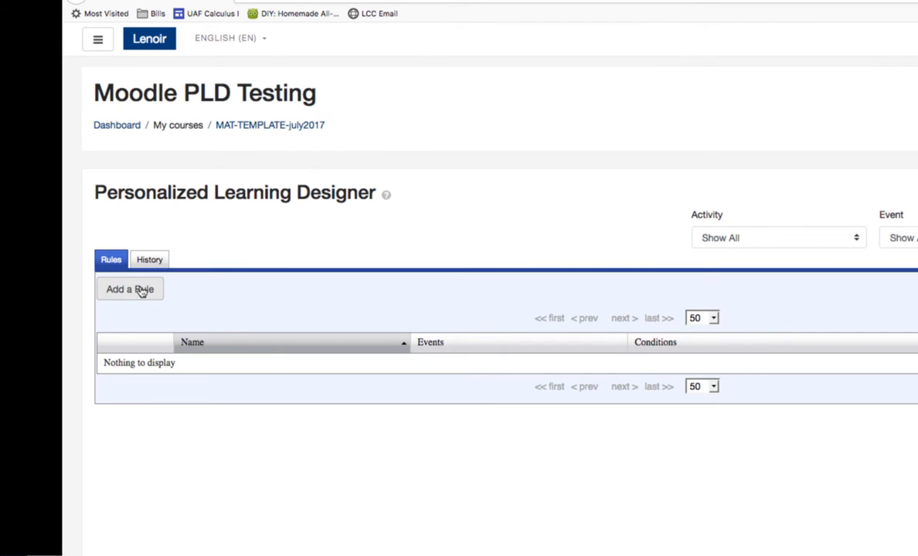
left_click(141, 291)
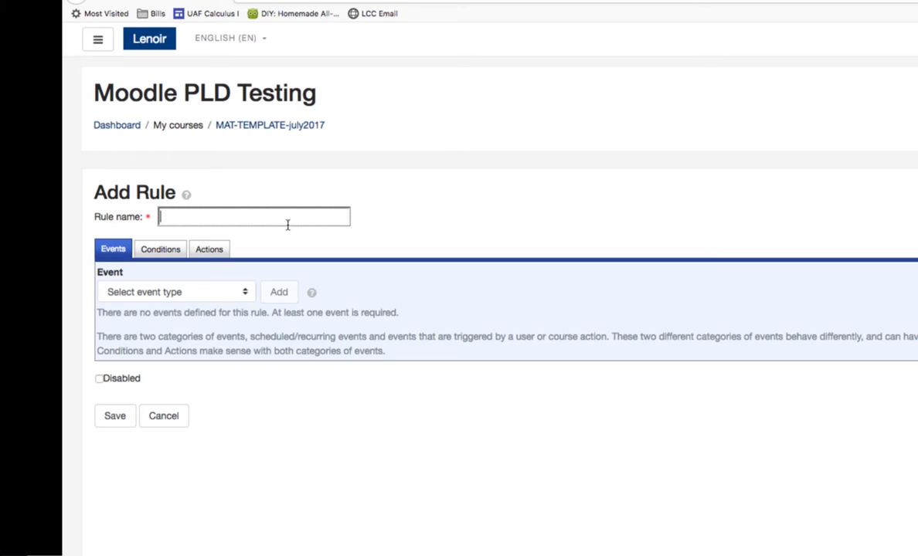
type("Weekly Grade ")
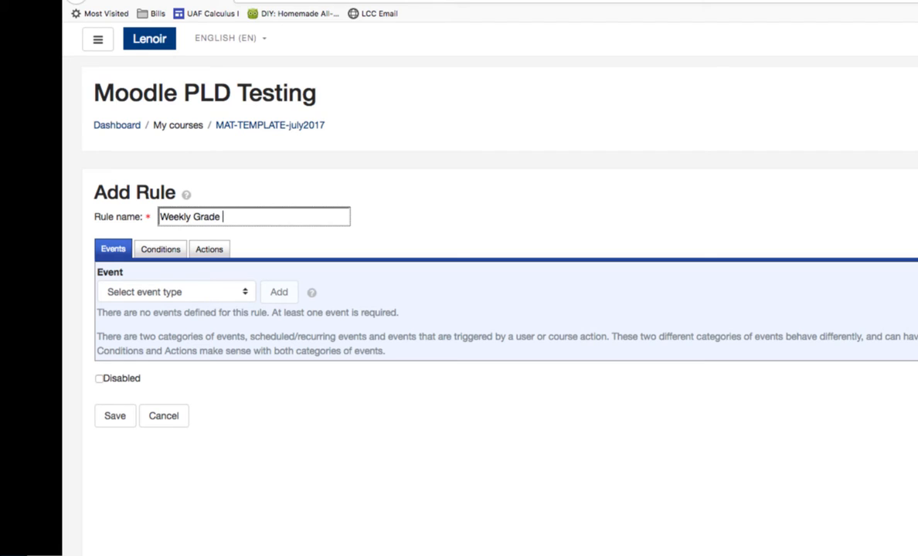
type("Notification")
Step: Choose a recurring event as the rule's trigger and make it occur weekly on Monday only
left_click(185, 292)
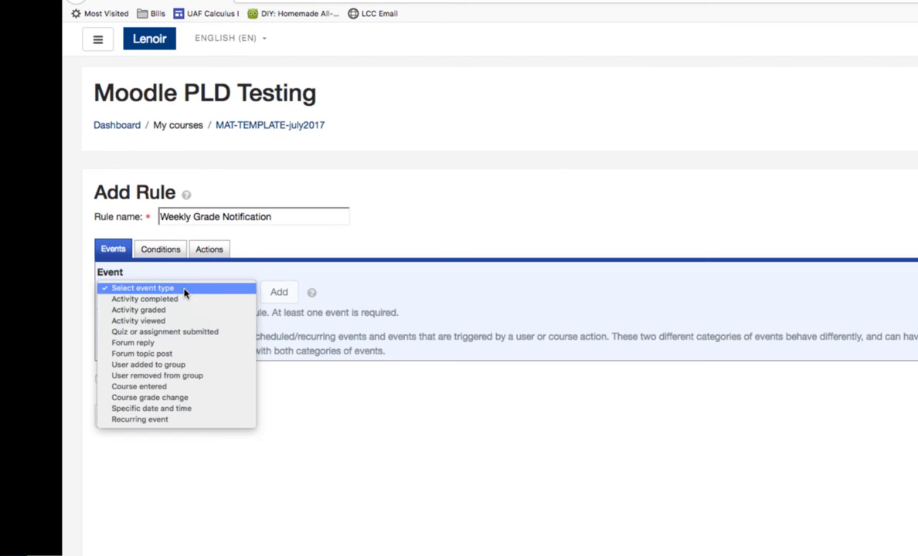
left_click(191, 419)
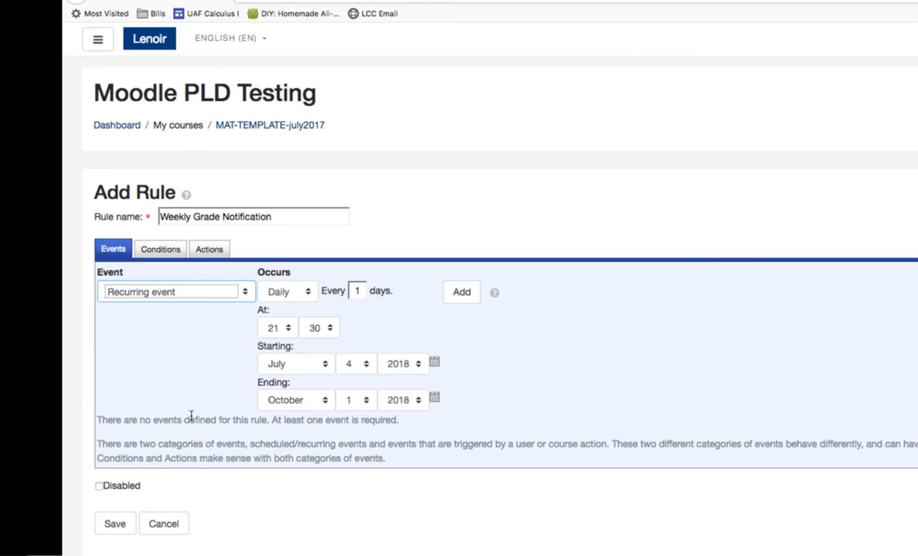
left_click(302, 295)
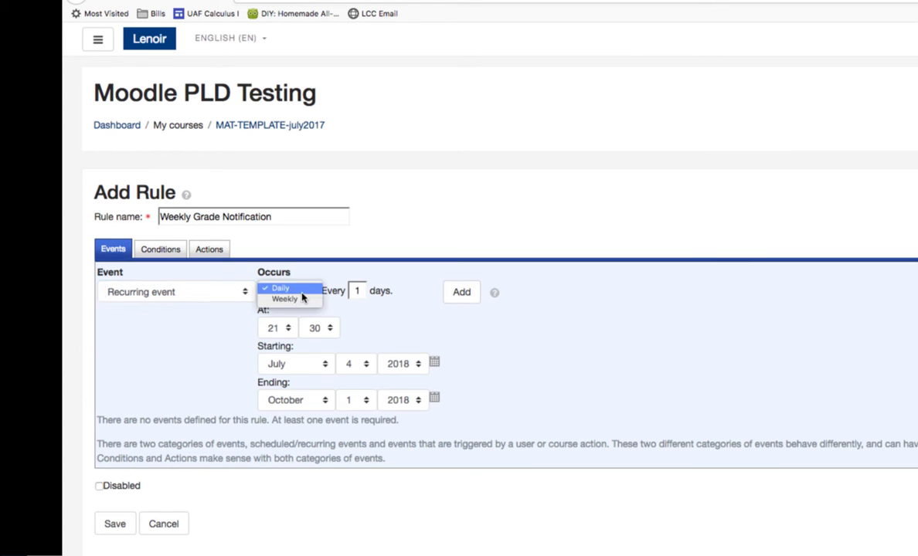
left_click(302, 298)
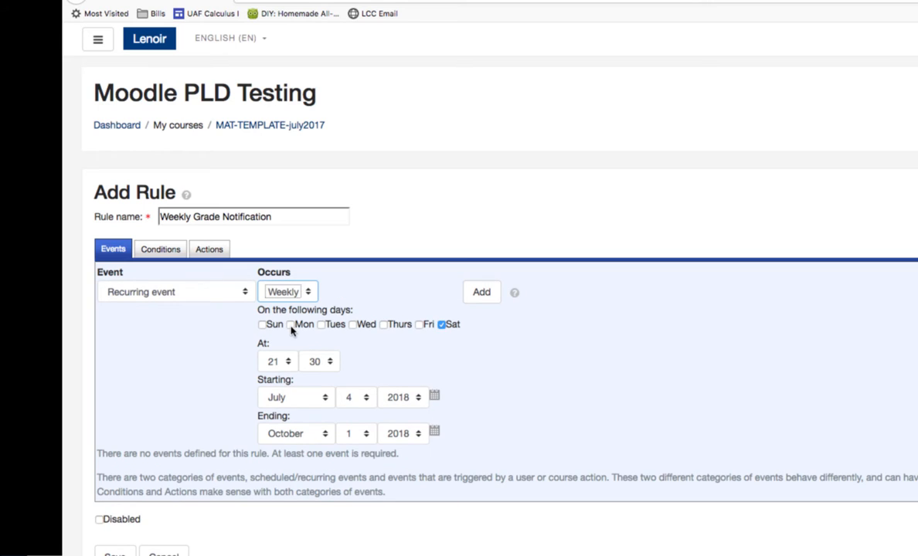
left_click(291, 325)
left_click(441, 324)
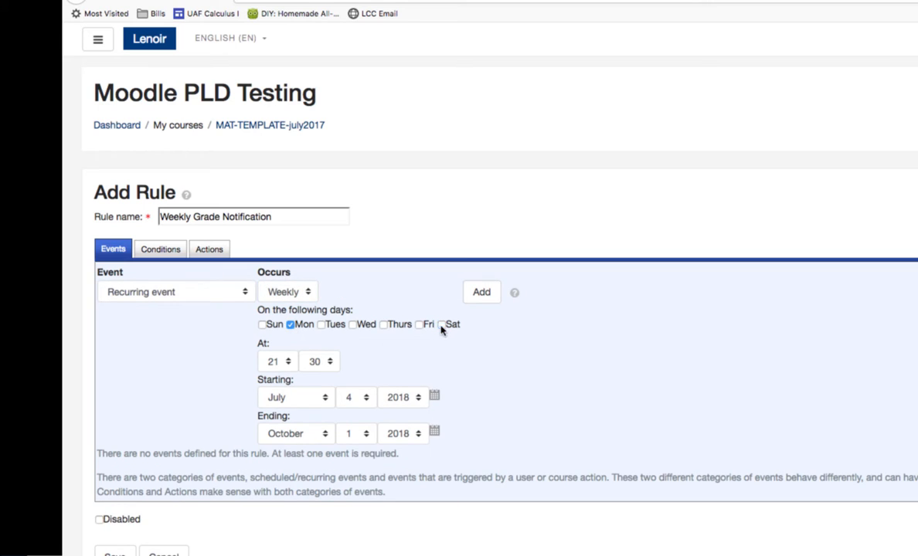
Step: Set the recurring event's time to 08:00
left_click(287, 366)
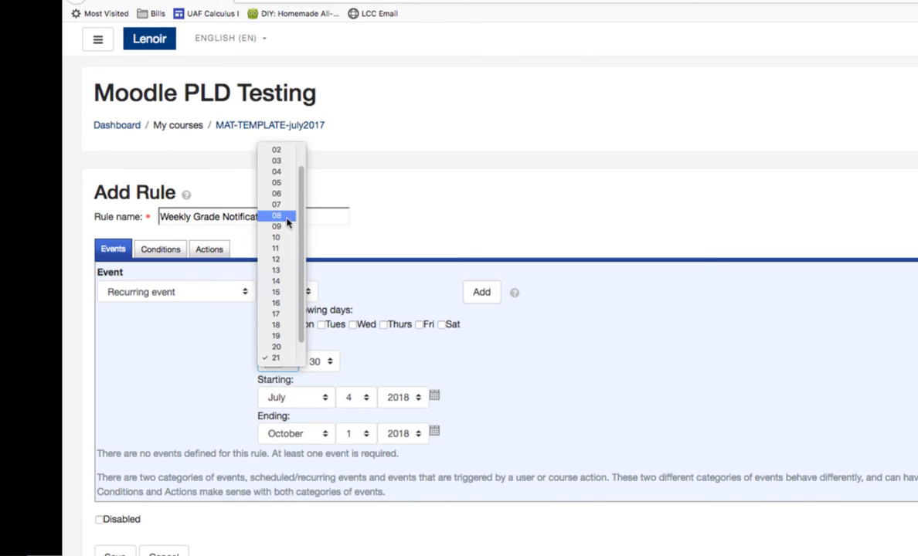
left_click(287, 216)
left_click(322, 365)
left_click(315, 338)
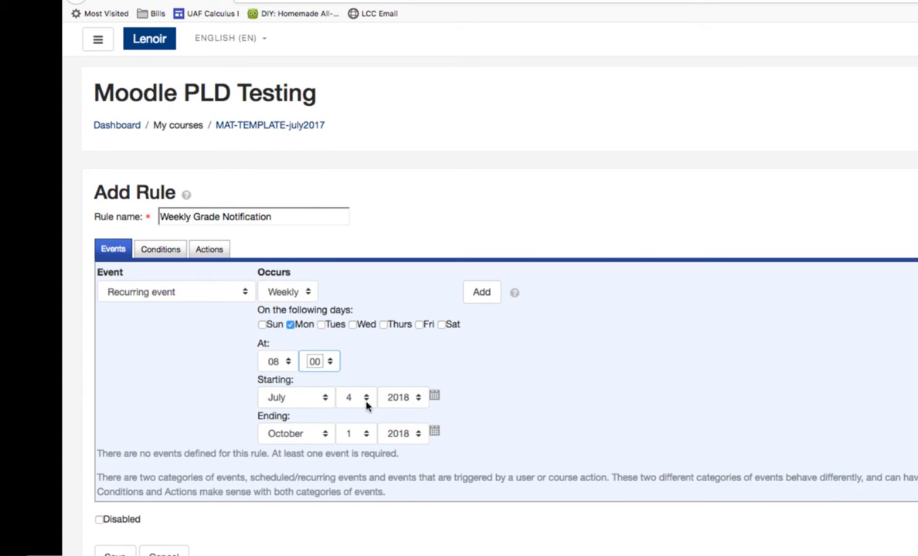
Step: Set the recurring event's starting date to September 3
left_click(322, 401)
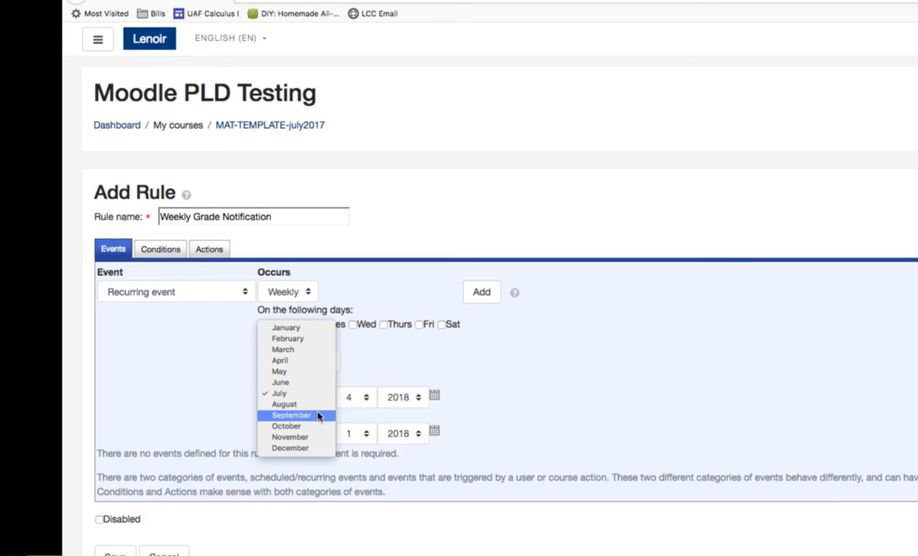
left_click(320, 416)
left_click(370, 402)
left_click(363, 385)
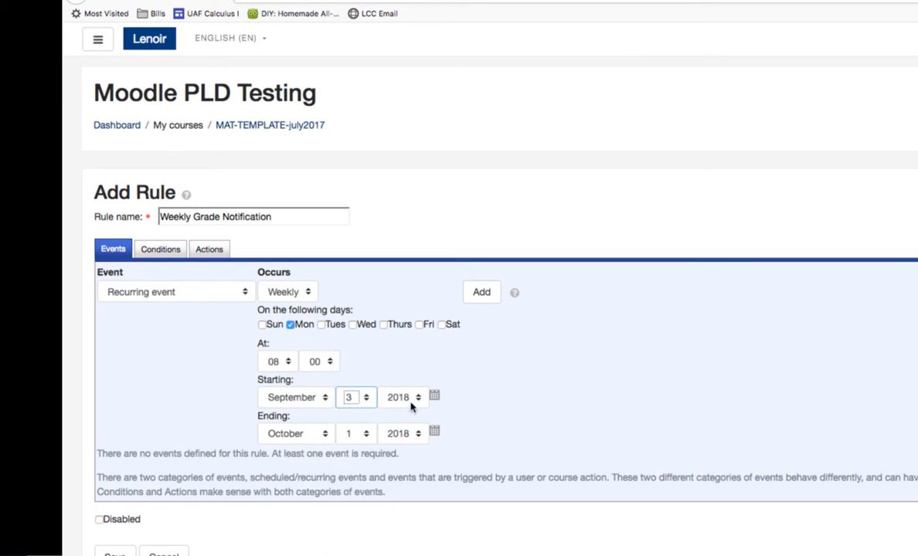
Step: Set the recurring event's ending date to December 10 and add the event to the rule
left_click(297, 433)
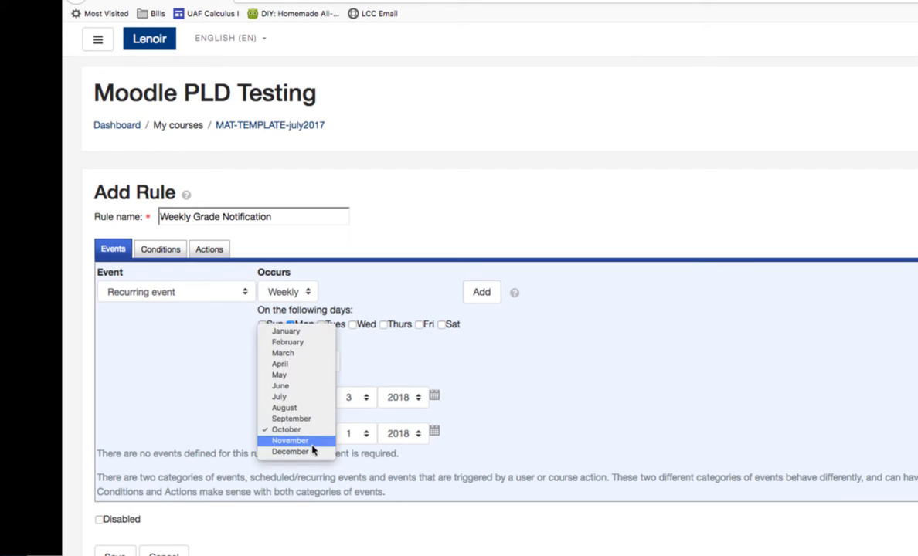
left_click(312, 451)
left_click(363, 434)
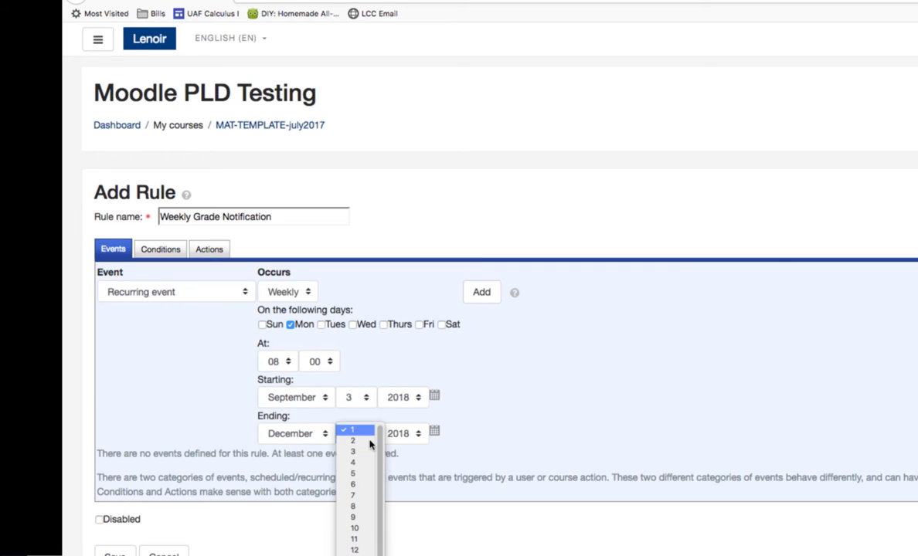
left_click(349, 518)
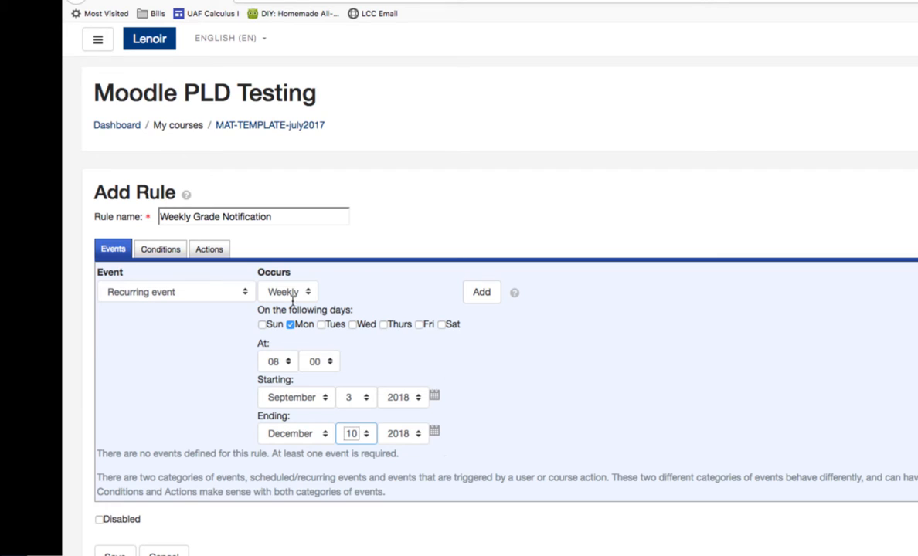
left_click(487, 295)
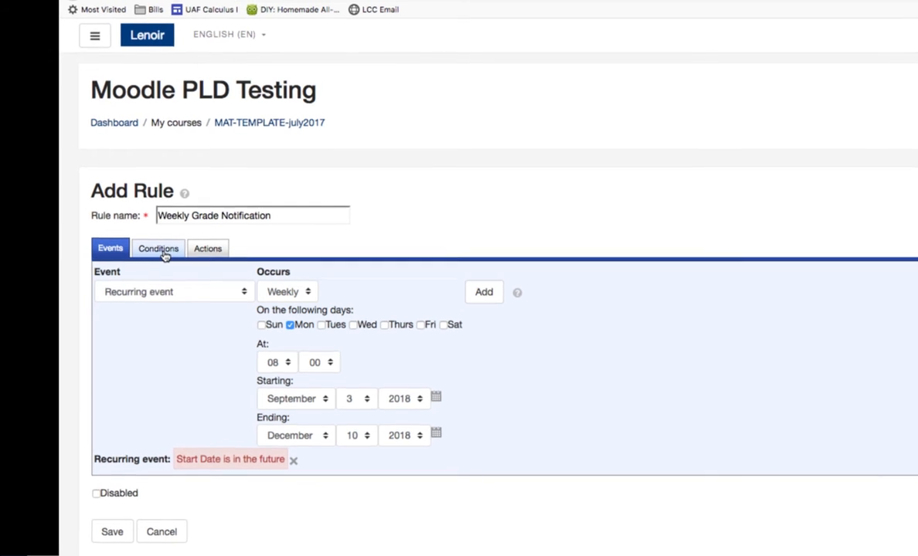
Step: Add a user role check condition requiring the triggering user to be in the Student role
left_click(164, 255)
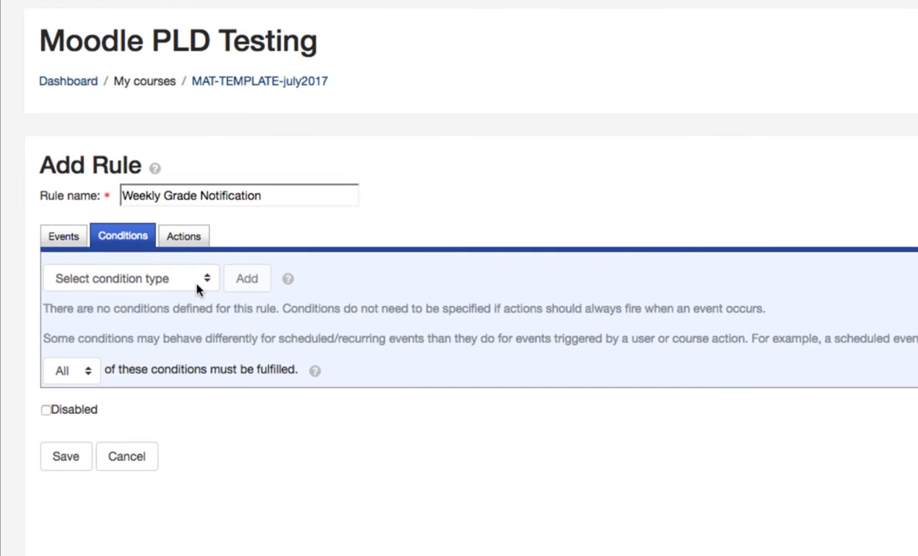
left_click(197, 289)
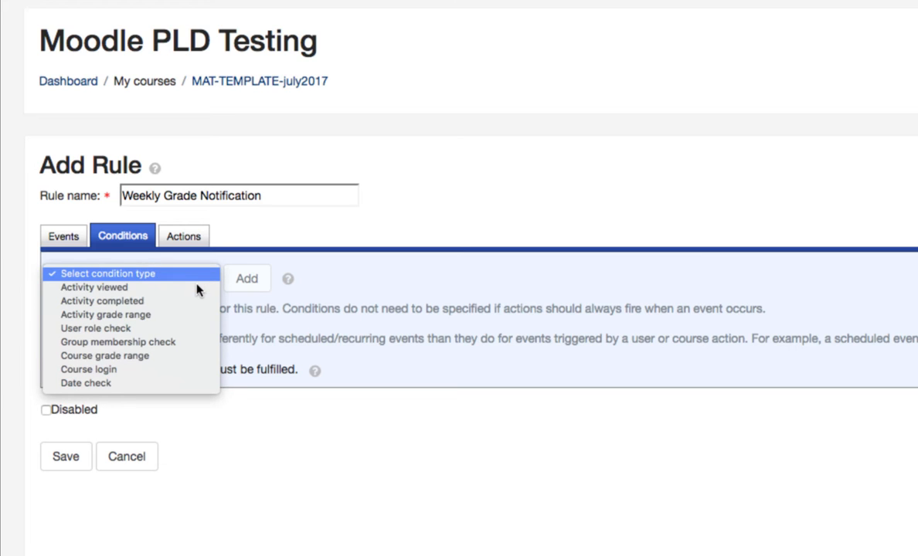
left_click(187, 329)
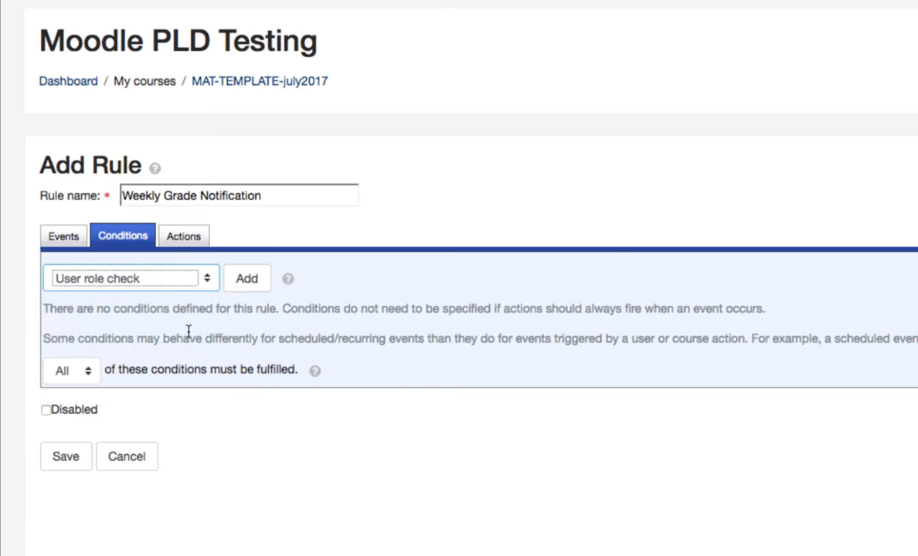
left_click(246, 282)
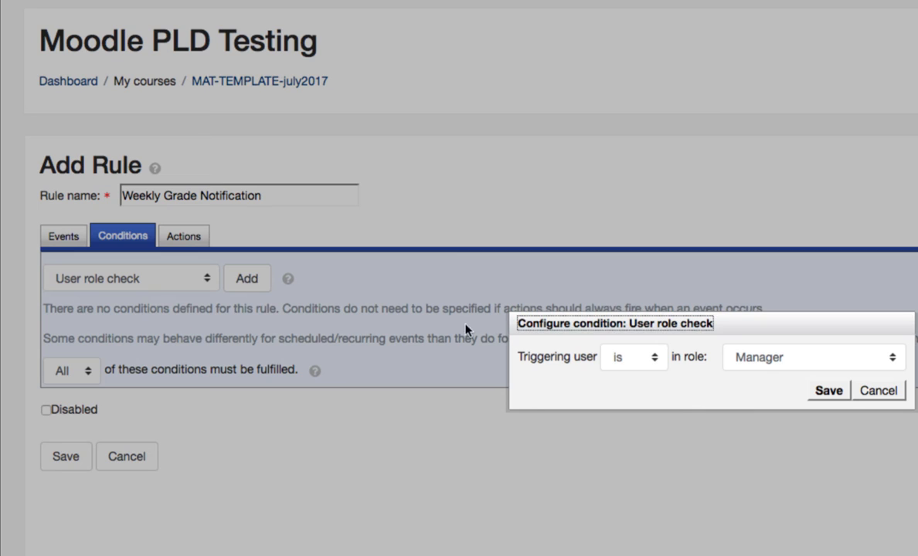
left_click(794, 359)
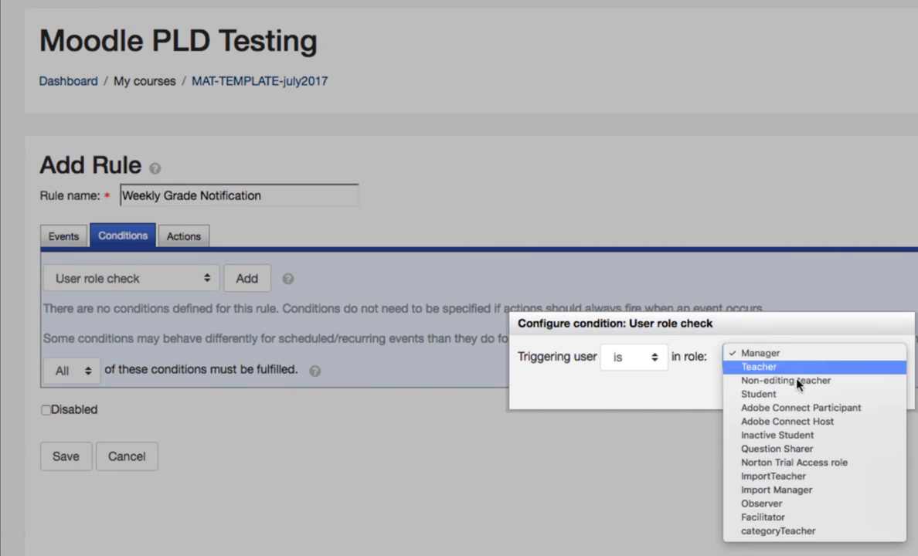
left_click(810, 393)
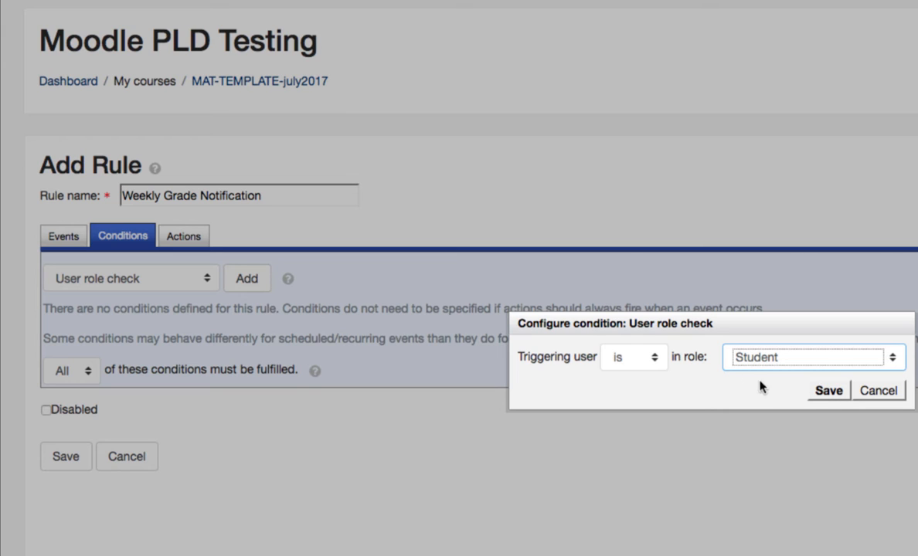
left_click(834, 394)
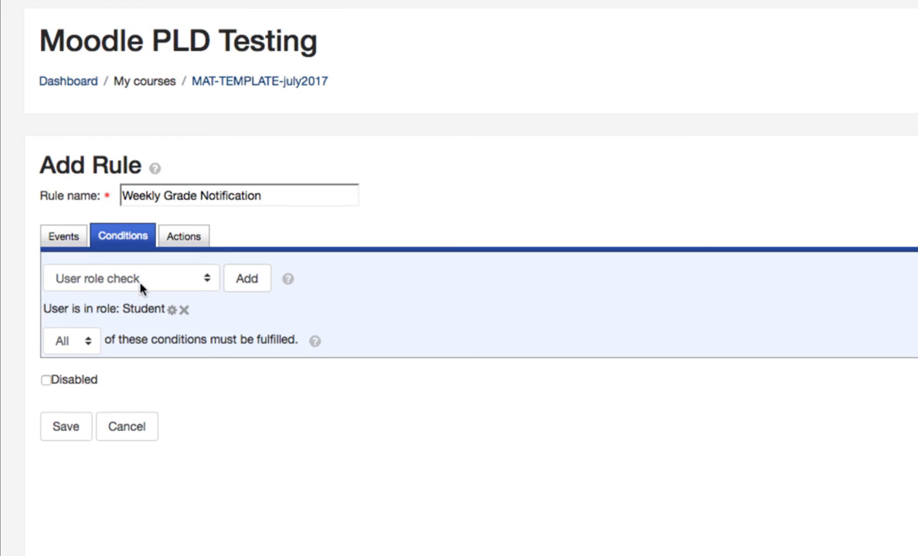
Step: Add a group membership check condition requiring the triggering user to be a member of Weekly Group
left_click(203, 286)
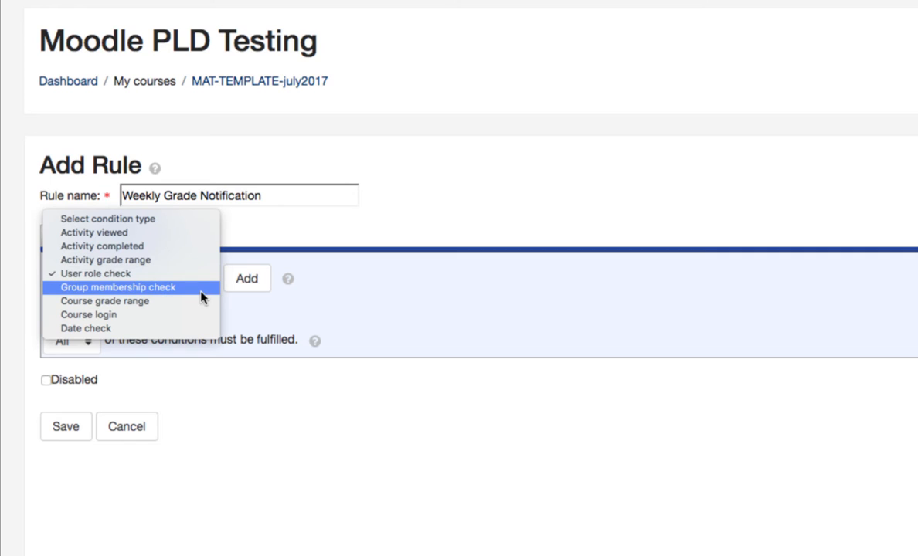
left_click(200, 294)
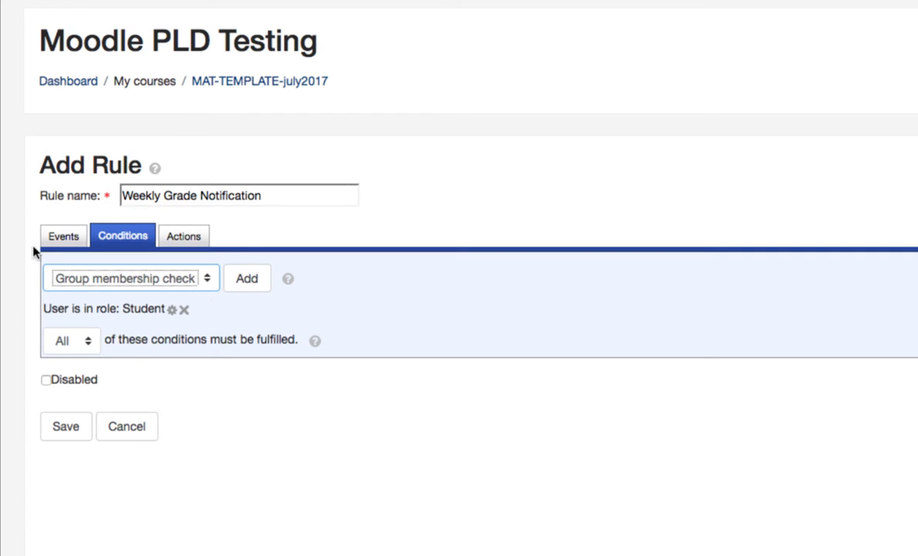
left_click(241, 286)
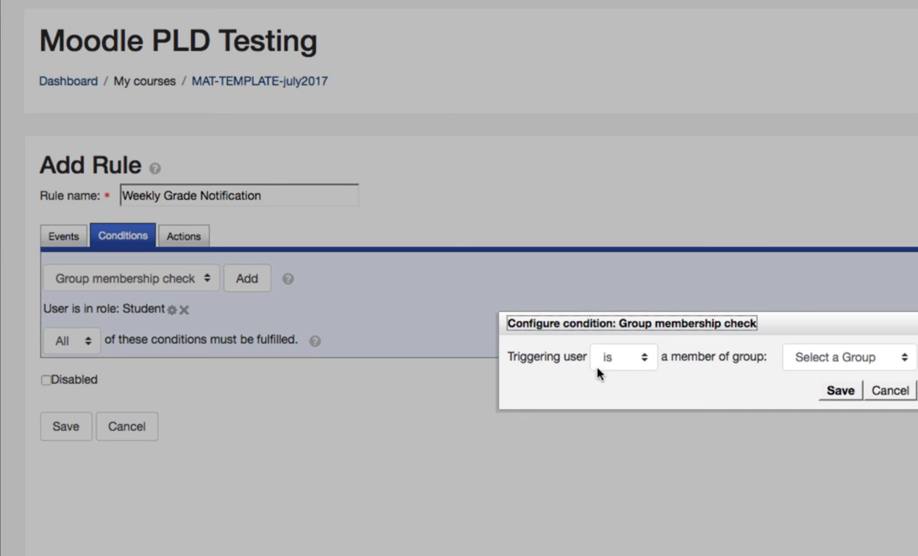
left_click(850, 362)
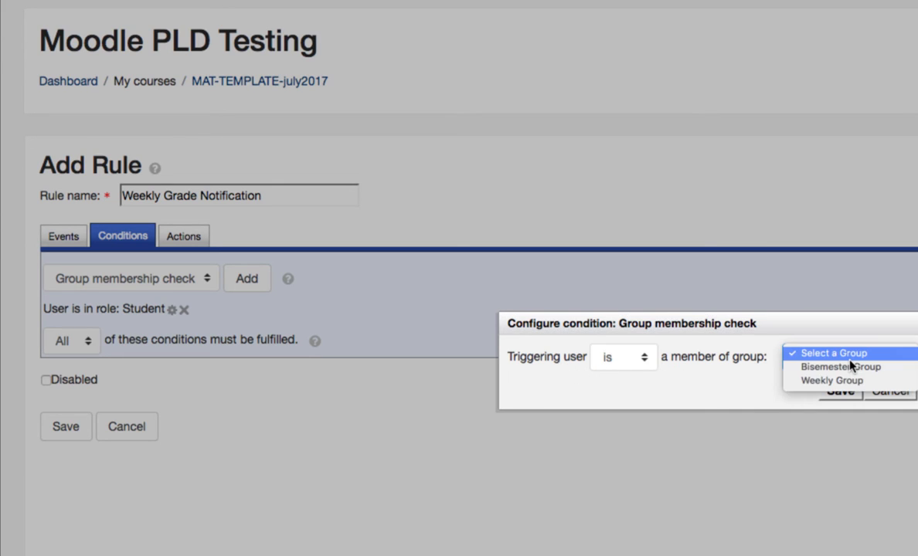
left_click(899, 381)
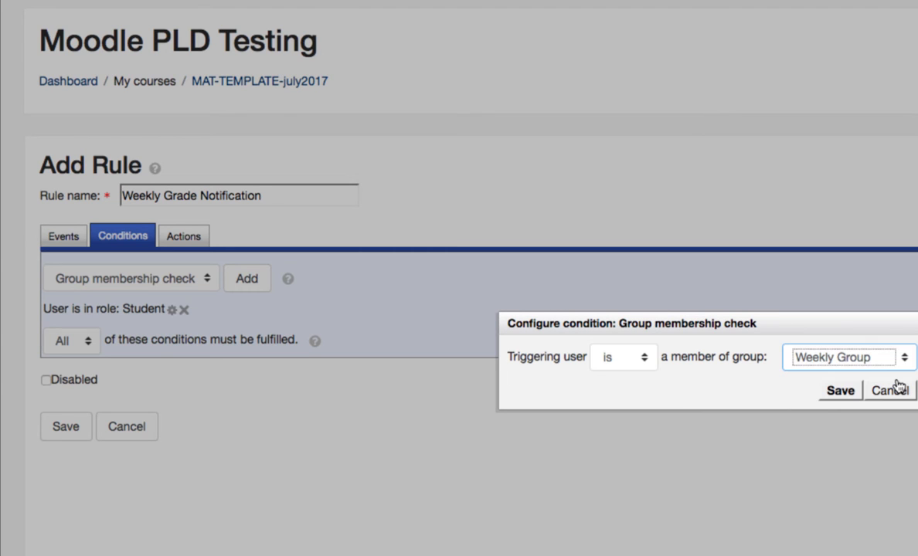
left_click(841, 390)
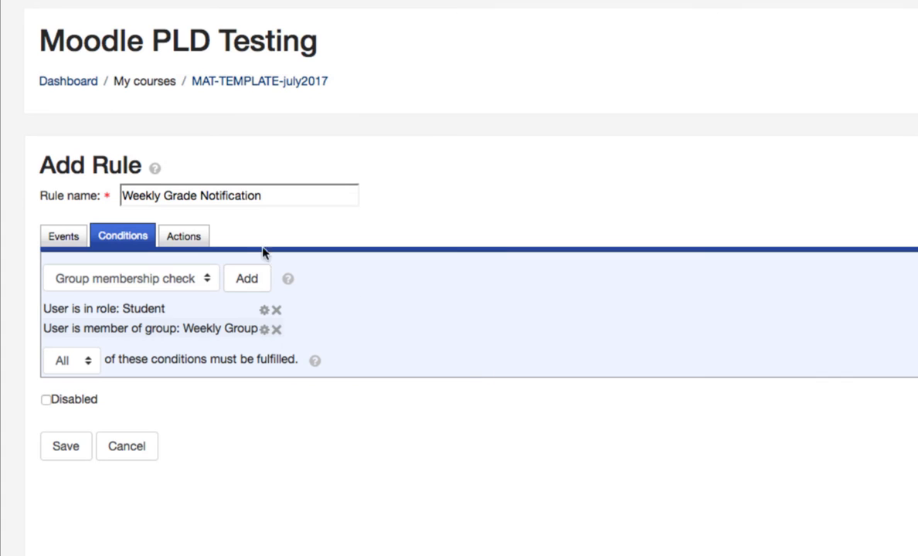
Step: Start a Send email action for the rule and add Triggering User as the To recipient
left_click(197, 237)
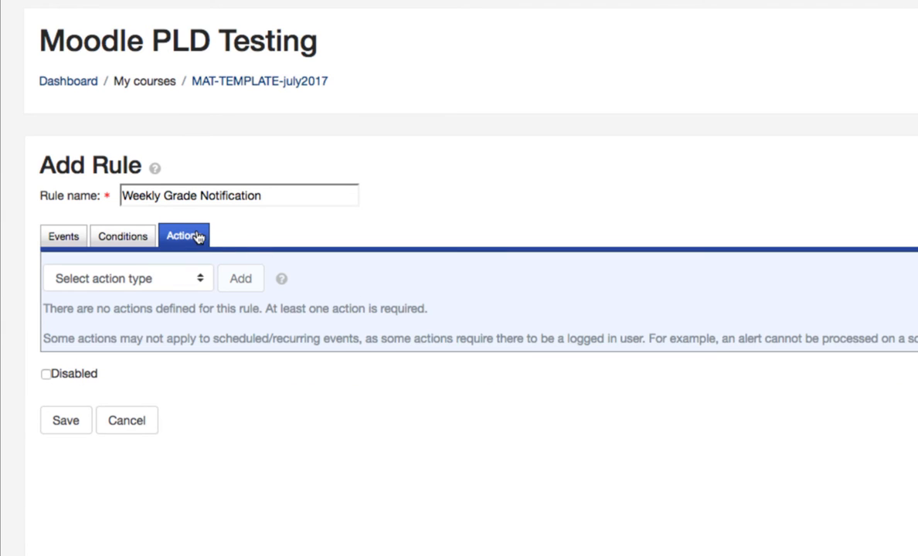
left_click(199, 279)
left_click(185, 301)
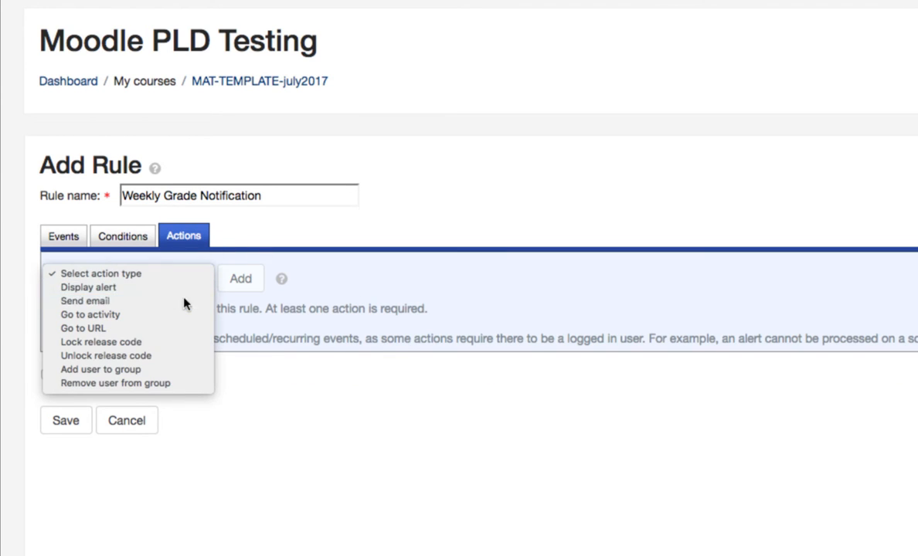
left_click(240, 279)
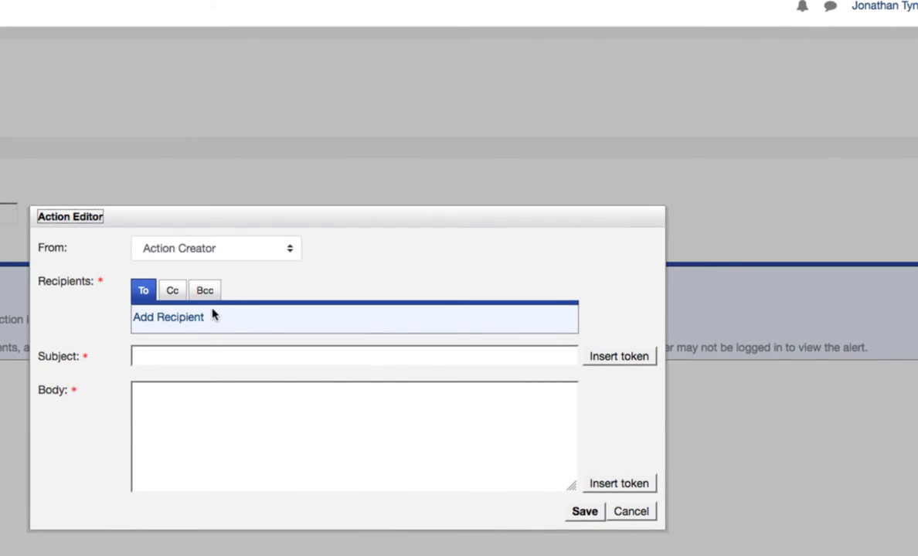
left_click(185, 320)
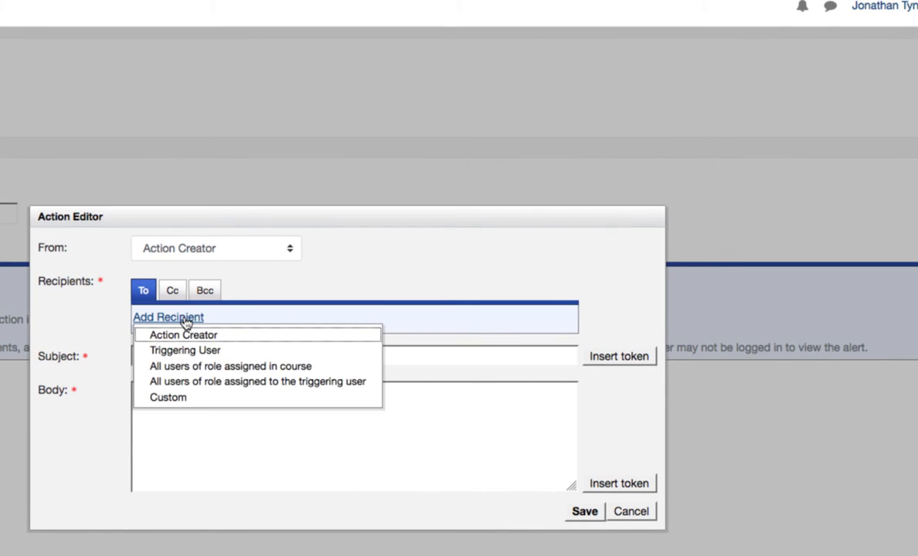
left_click(203, 350)
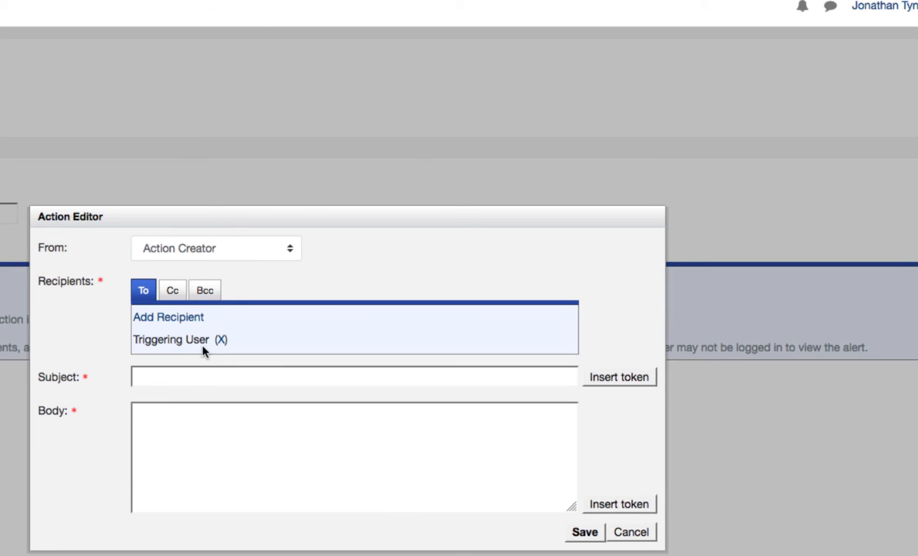
Step: Add the high school counselor's e-mail address as a Cc recipient of the email action
left_click(174, 292)
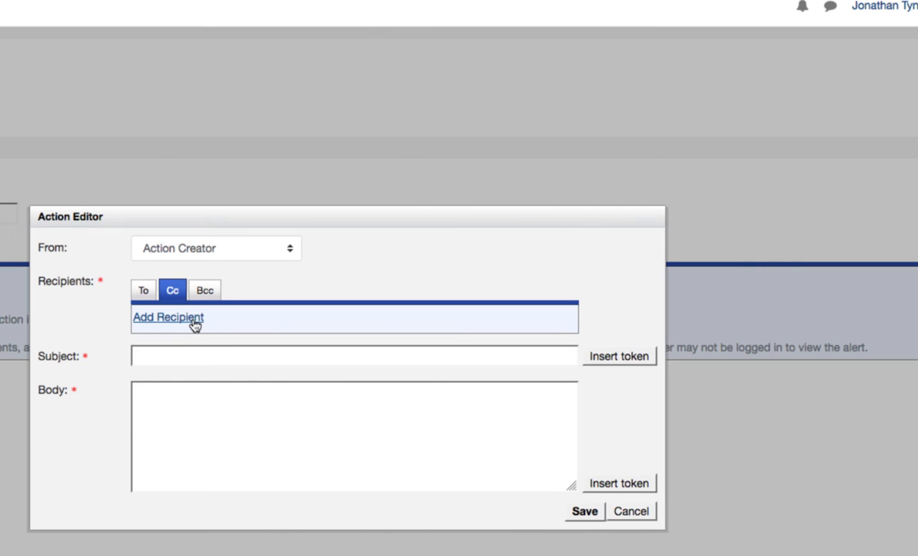
left_click(195, 322)
left_click(198, 399)
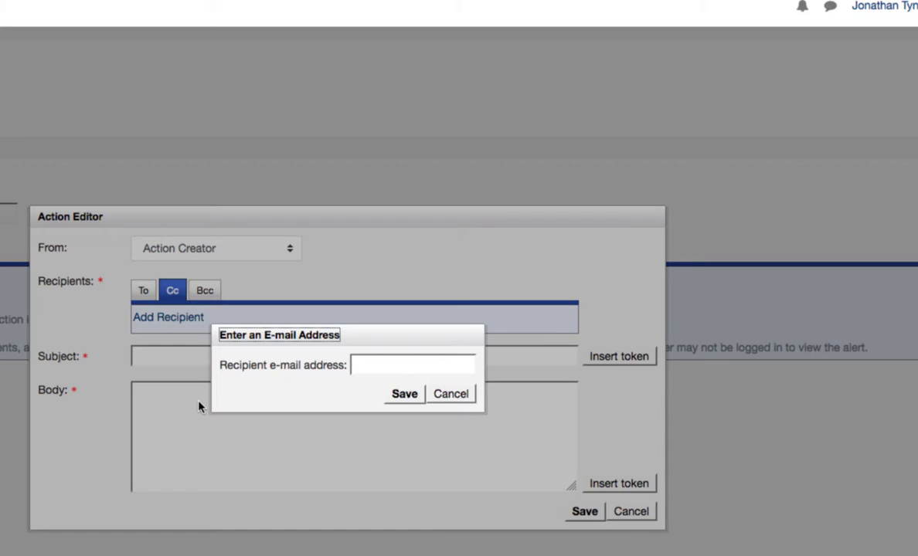
left_click(379, 364)
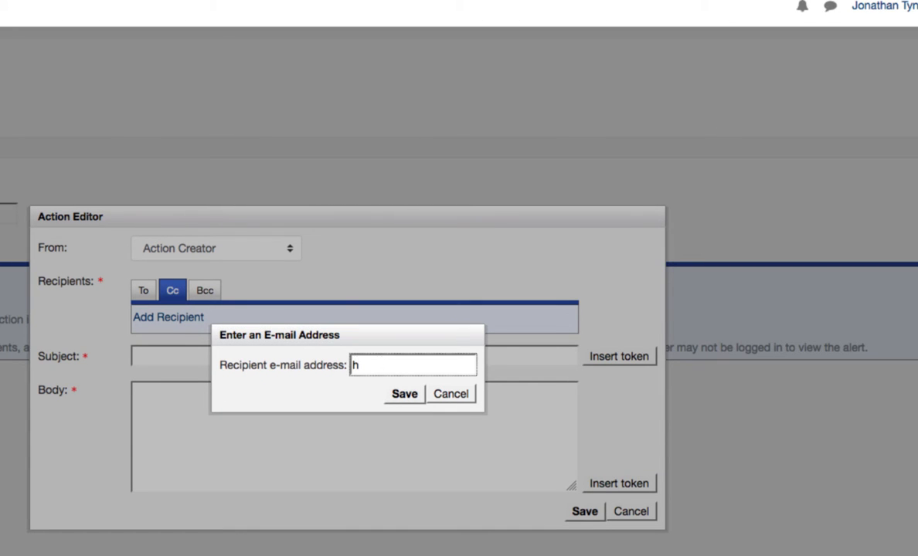
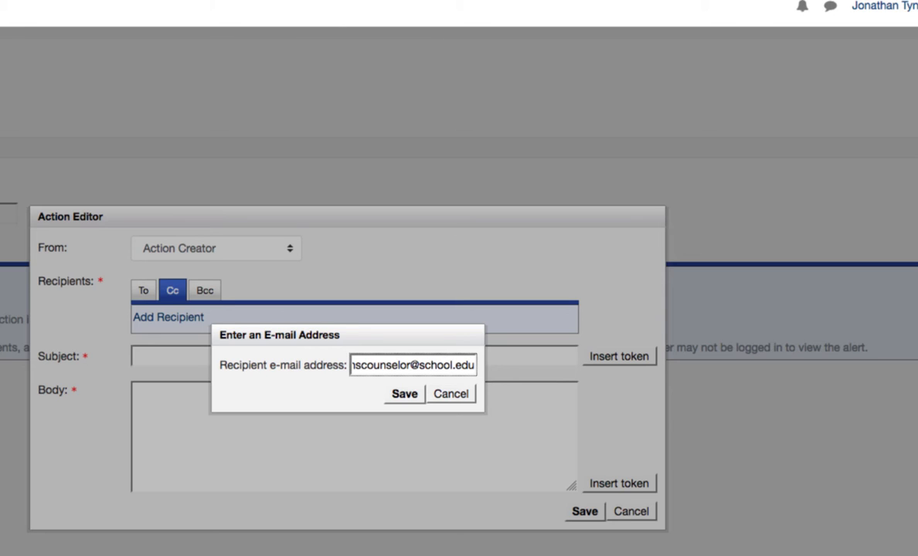
left_click(397, 395)
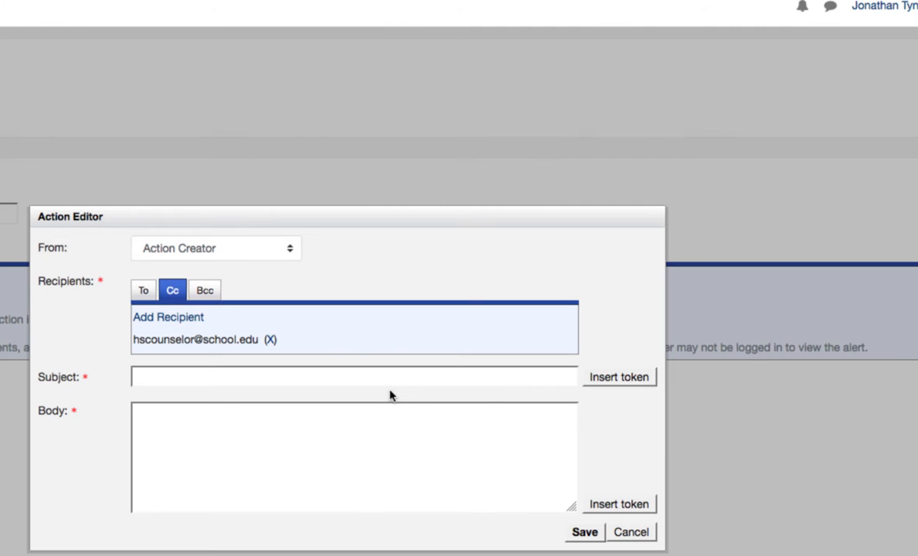
Step: Set the email subject to the course name token followed by "Grade Notification"
left_click(226, 378)
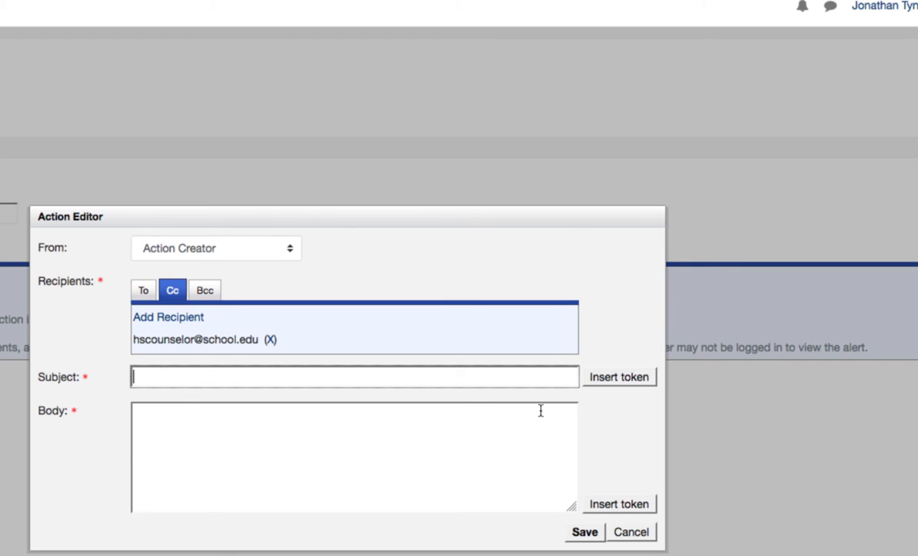
left_click(614, 384)
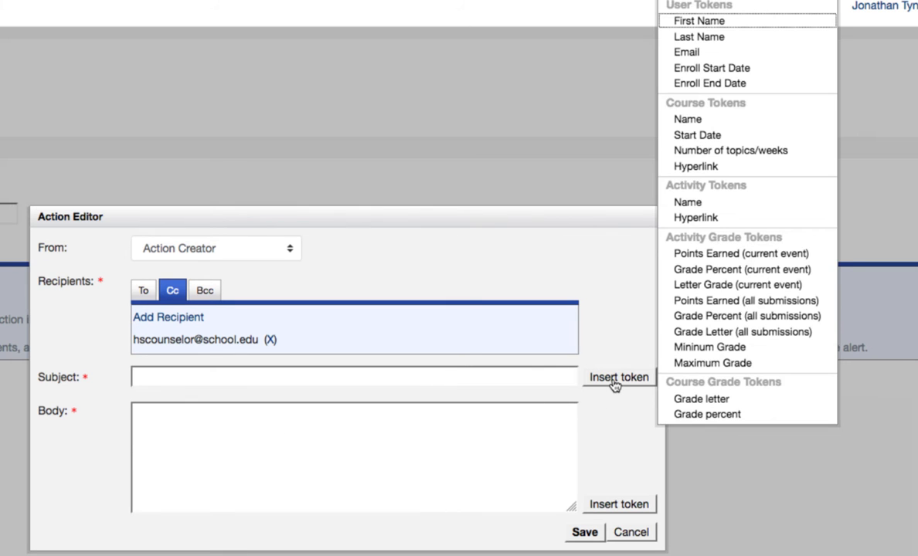
left_click(732, 122)
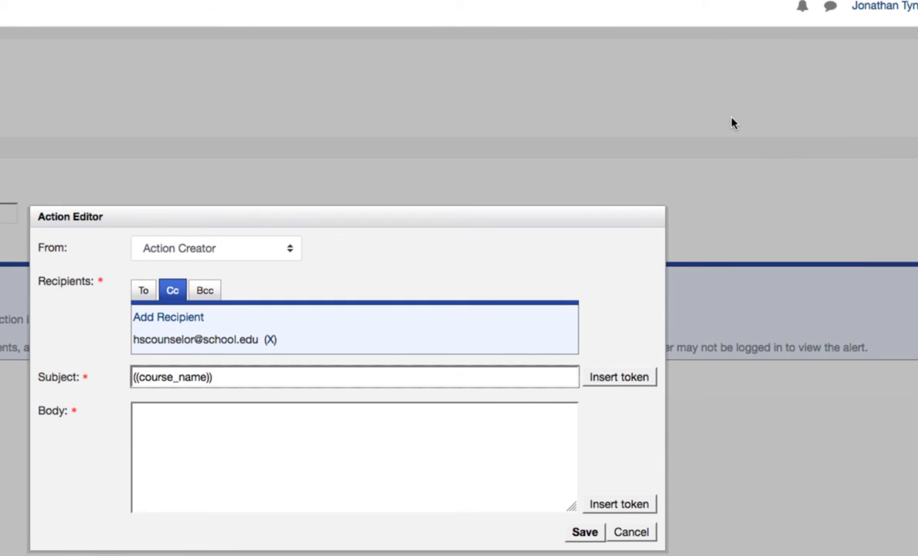
type("Grade")
type(" A")
type("U")
key("BackSpace")
type("Notificat")
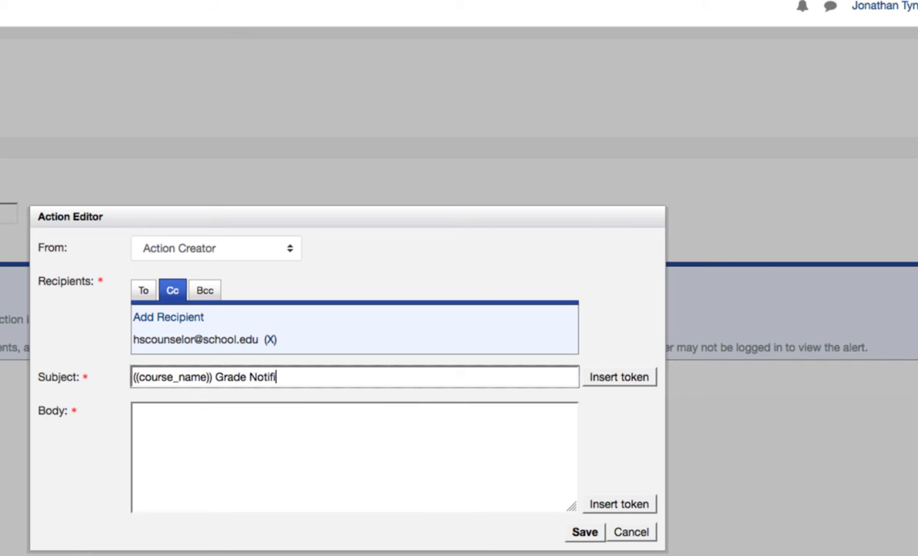
key("BackSpace")
key("BackSpace")
key("BackSpace")
type("cation")
Step: Begin the email body with the greeting "Hi", the user's first name and last name tokens, and a comma
left_click(333, 428)
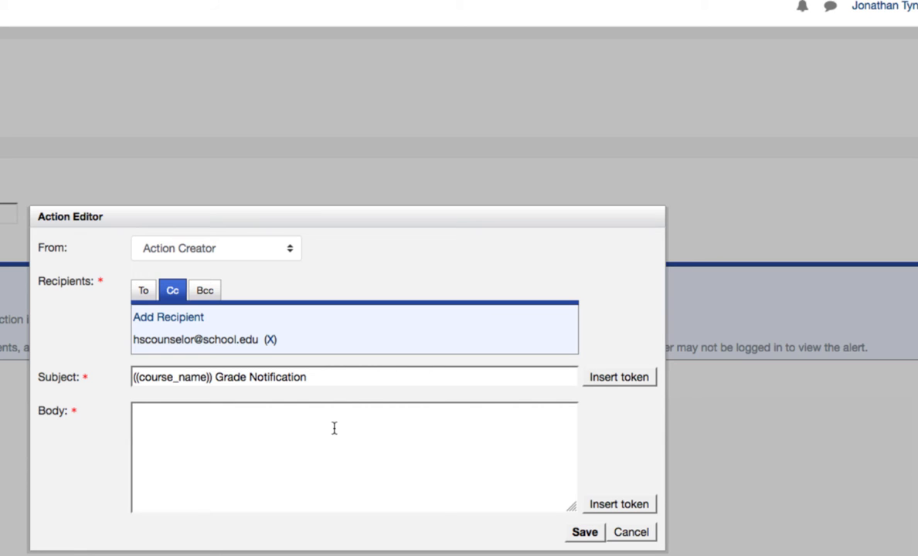
type("Hi")
left_click(622, 506)
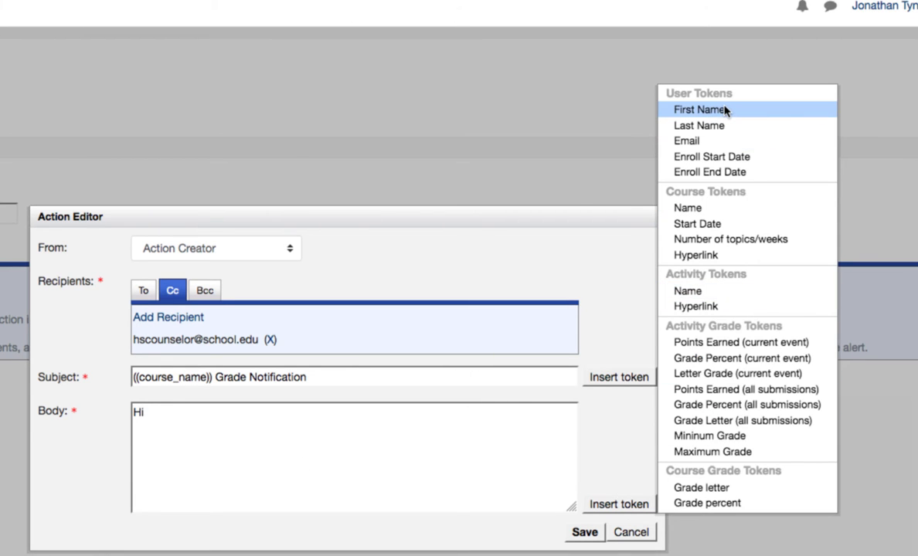
left_click(675, 111)
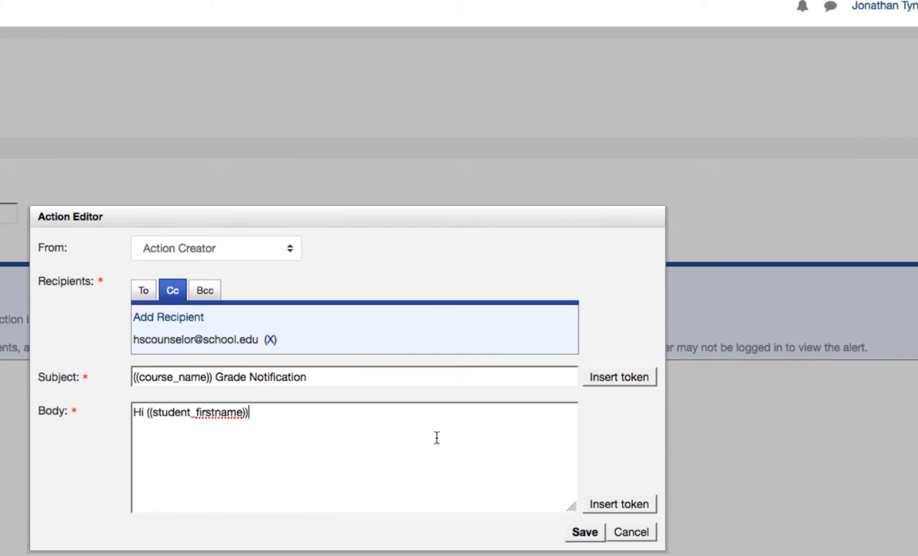
left_click(599, 506)
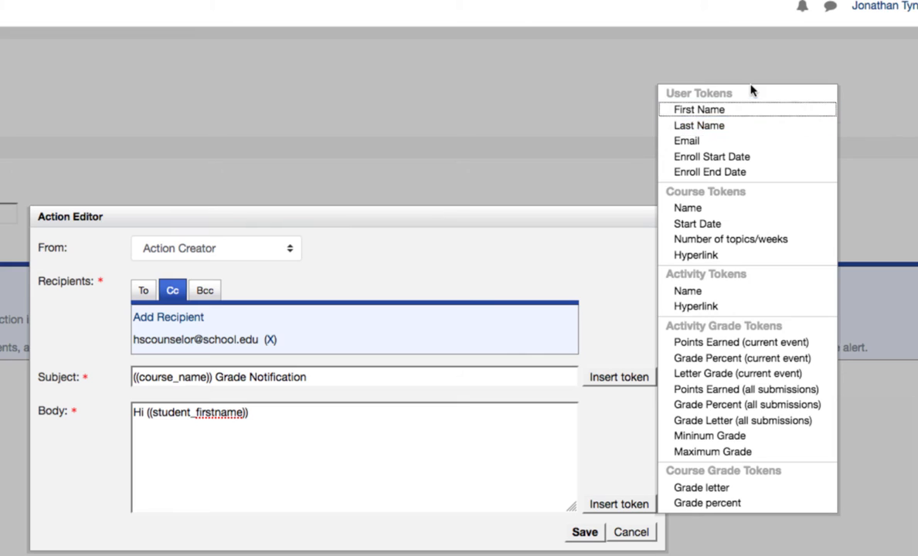
left_click(699, 126)
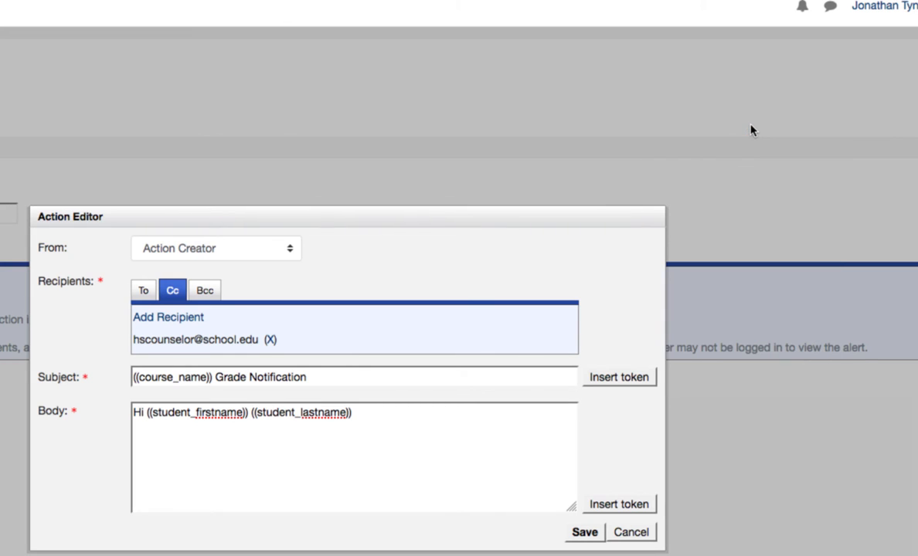
type(",")
Step: Add a body paragraph reading "Your current course average is:" followed by the course grade percent token
key("Return")
key("Return")
type("Your current")
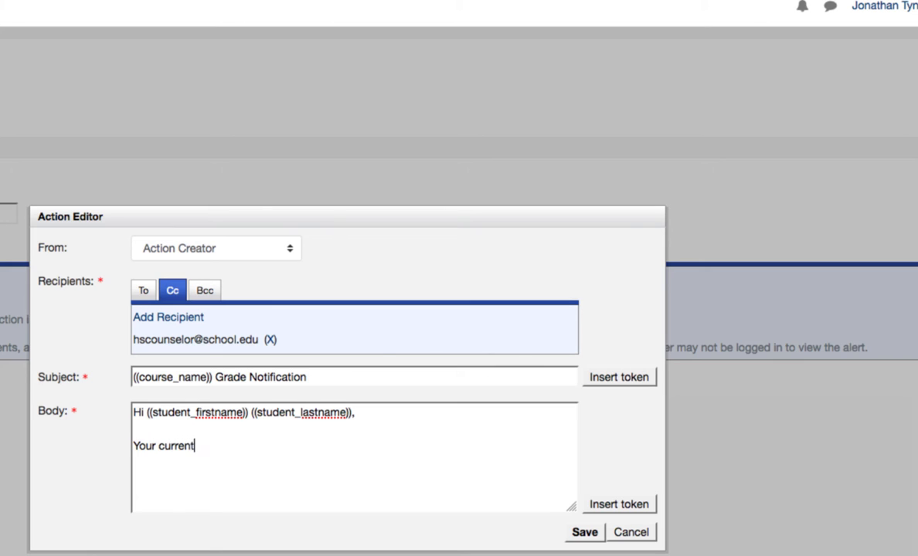
type(" course average is")
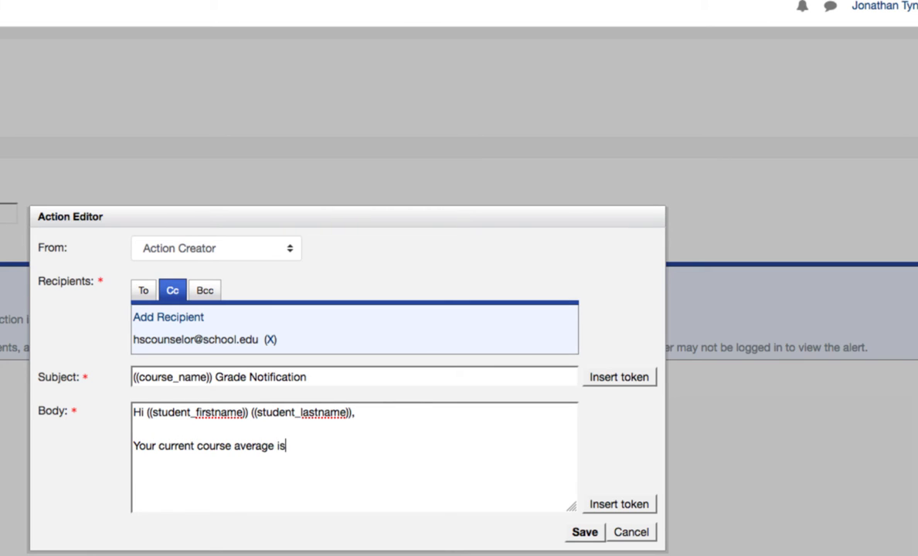
type(":")
left_click(640, 505)
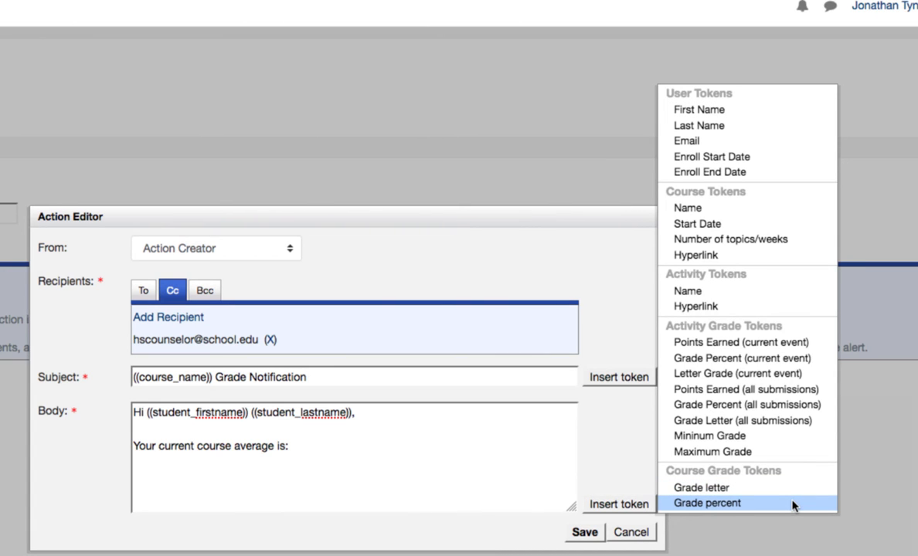
left_click(791, 503)
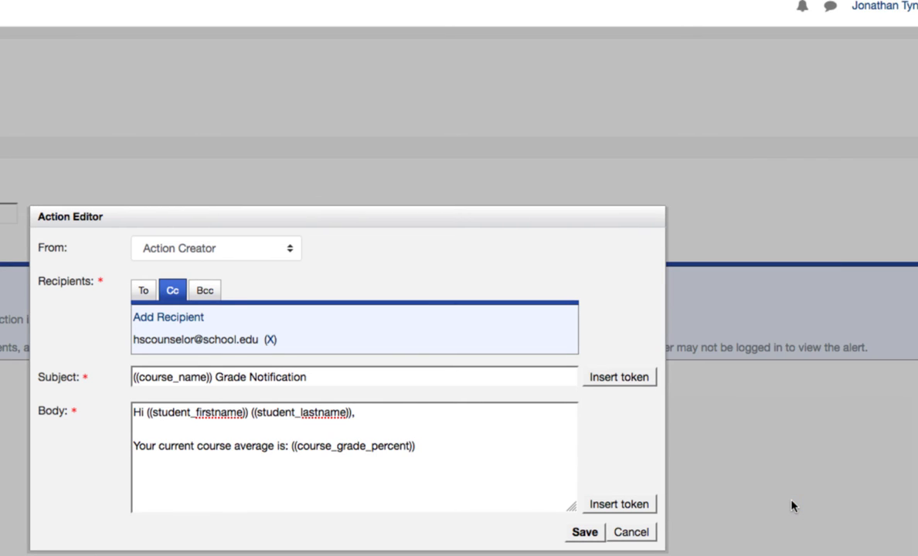
Step: Close the email body with the paragraph "Your grade will be updated next week." and save the email action
key("Return")
key("Return")
type("Your grade will be updated ")
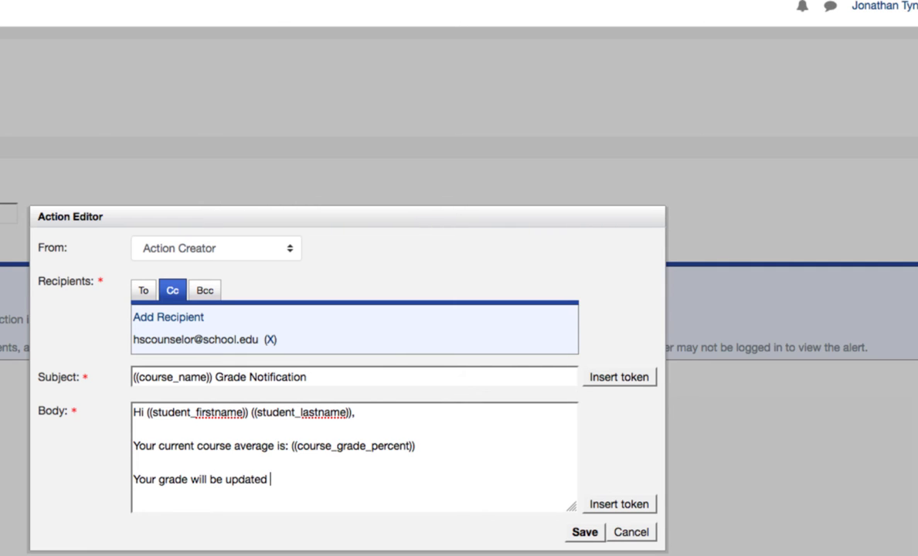
type("next week.")
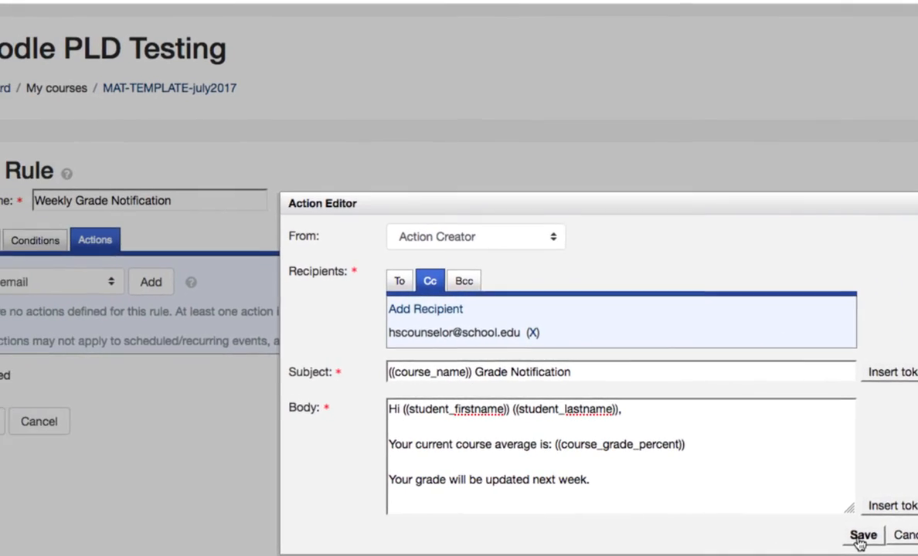
left_click(861, 535)
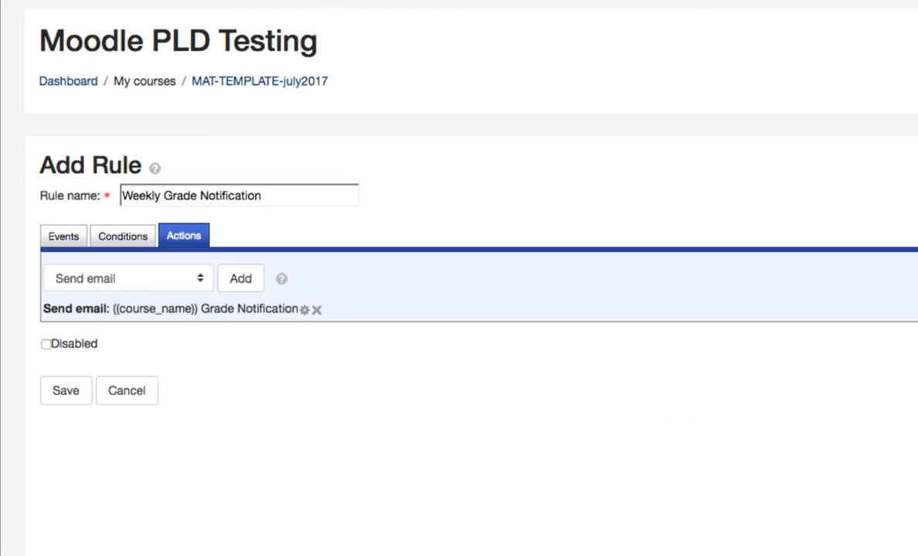
Step: Save the Weekly Grade Notification rule and review its role and group conditions in the rules list
left_click(46, 386)
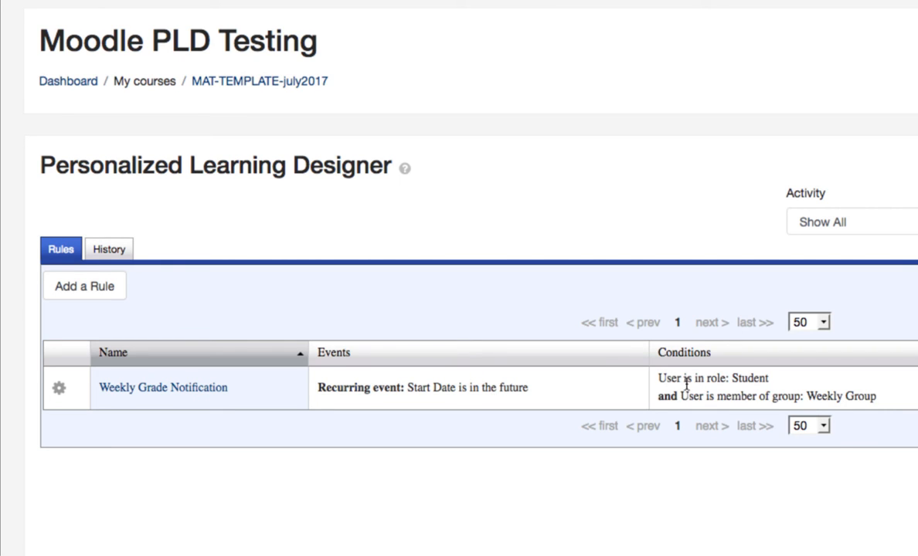
left_click_drag(729, 378, 876, 395)
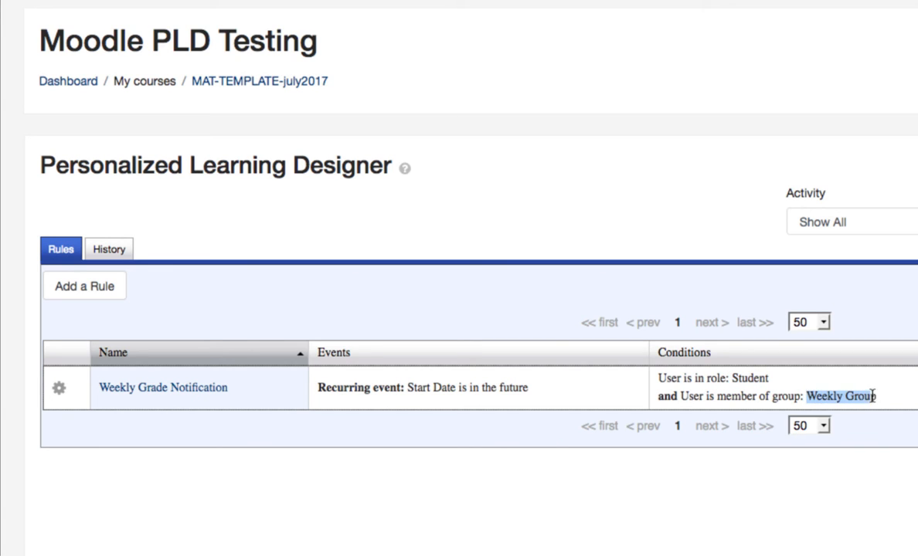
left_click(885, 407)
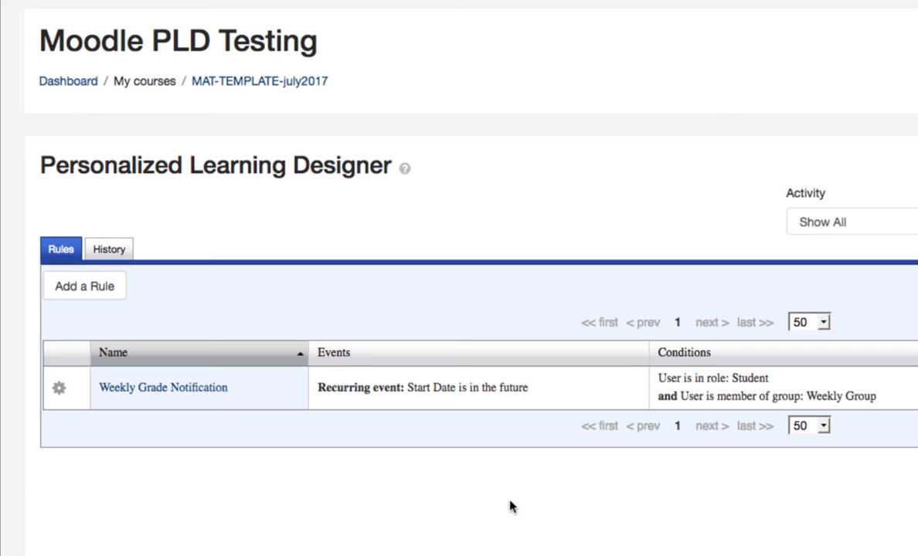
Step: Start another rule with a Specific date and time event dated October 7, 2018
left_click(104, 289)
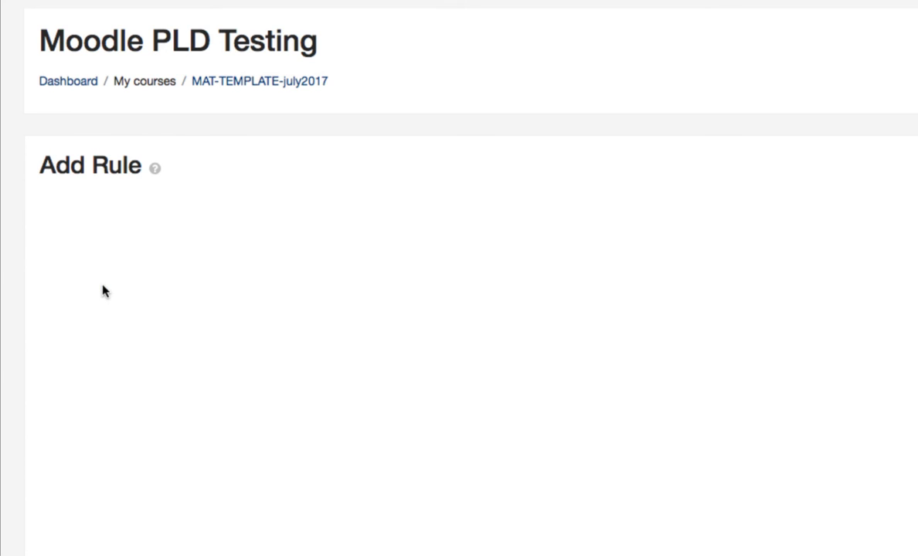
left_click(178, 293)
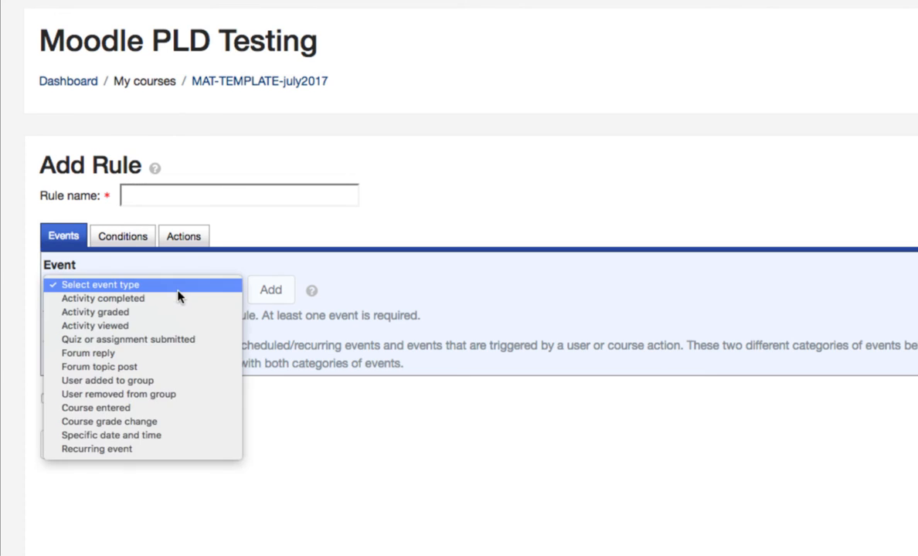
left_click(207, 437)
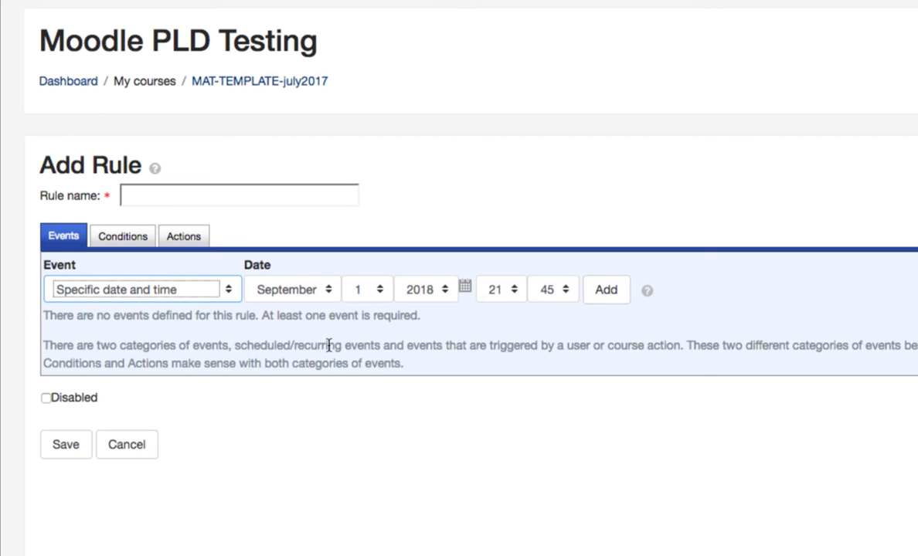
left_click(326, 297)
left_click(327, 303)
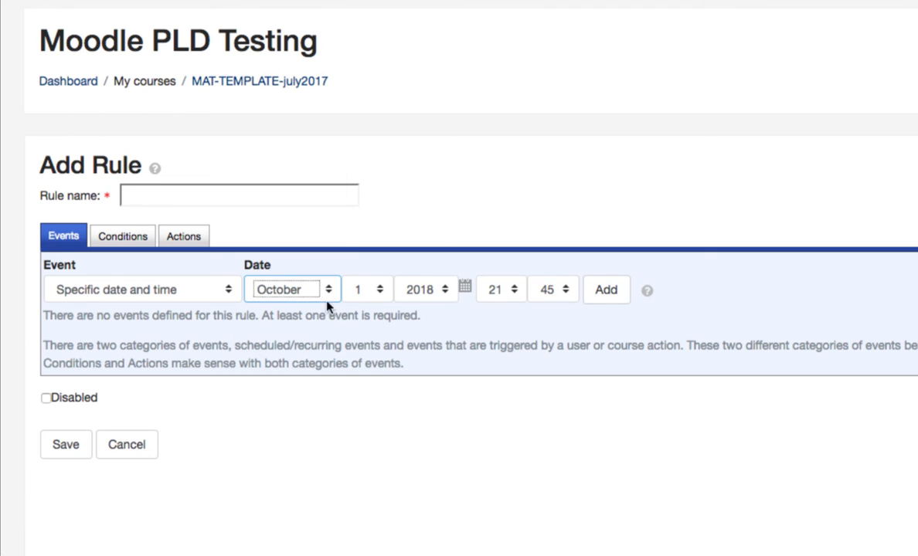
left_click(363, 294)
left_click(377, 376)
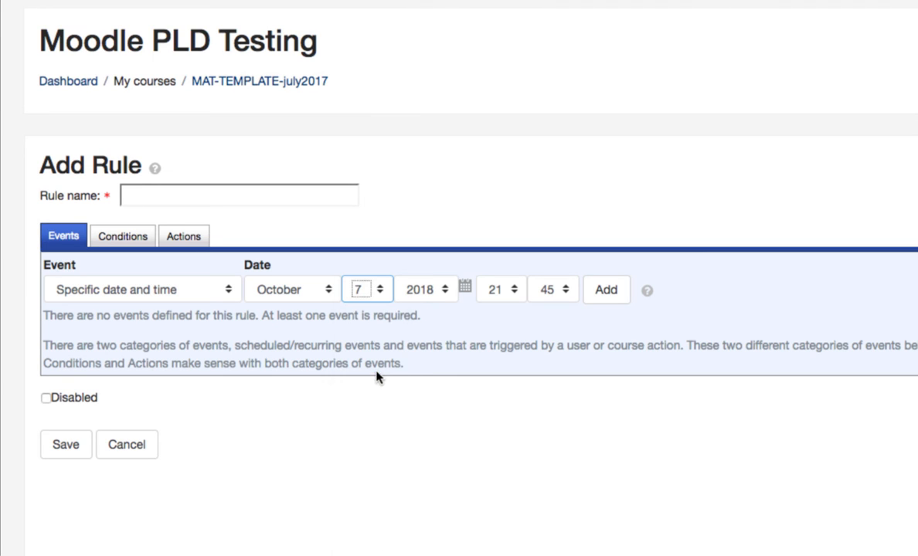
Step: Set the event's time to 08:00 and add the event to the rule
left_click(505, 290)
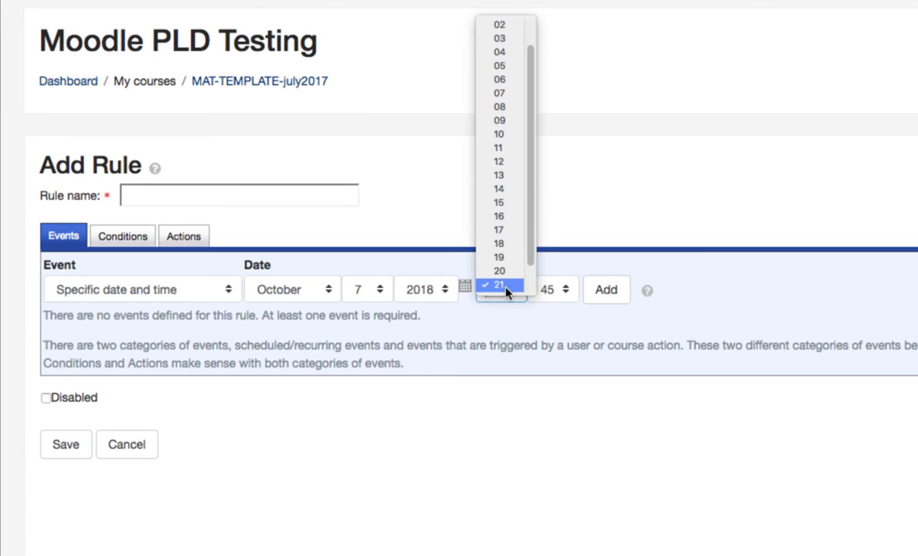
left_click(518, 107)
left_click(574, 286)
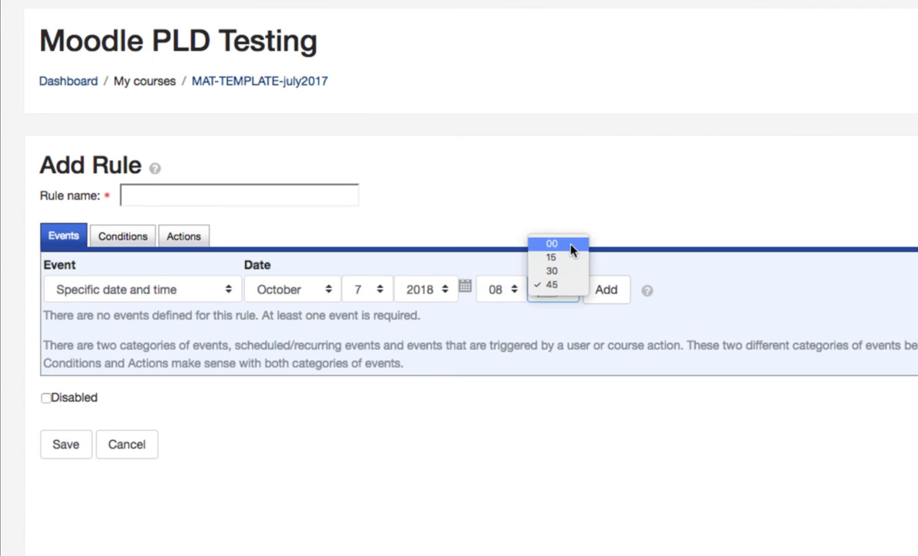
left_click(571, 244)
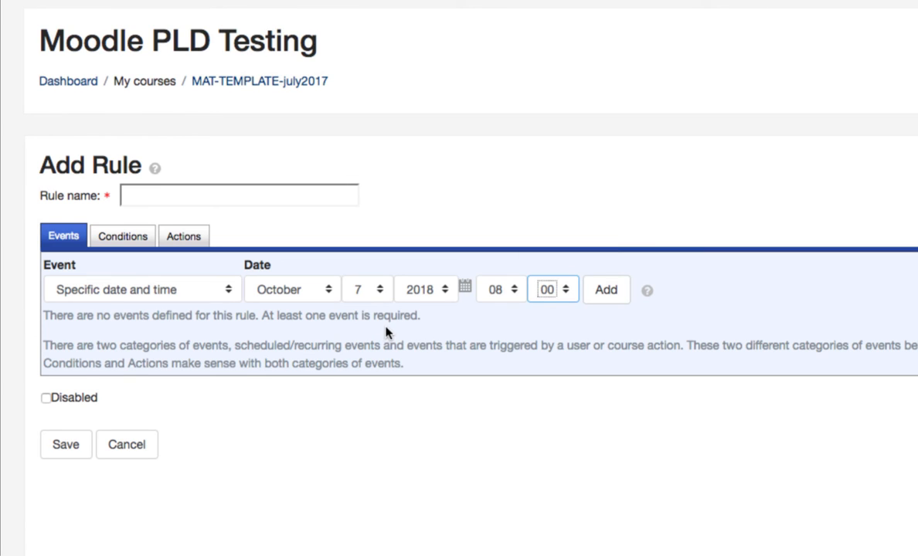
left_click(602, 301)
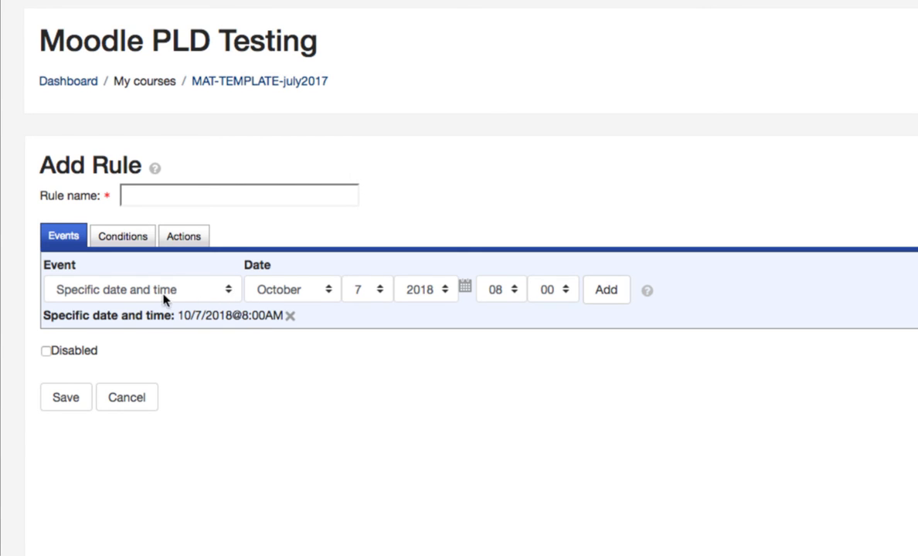
Step: Add a second Specific date and time event to the rule for November 10, 2018 at 08:00
left_click(307, 298)
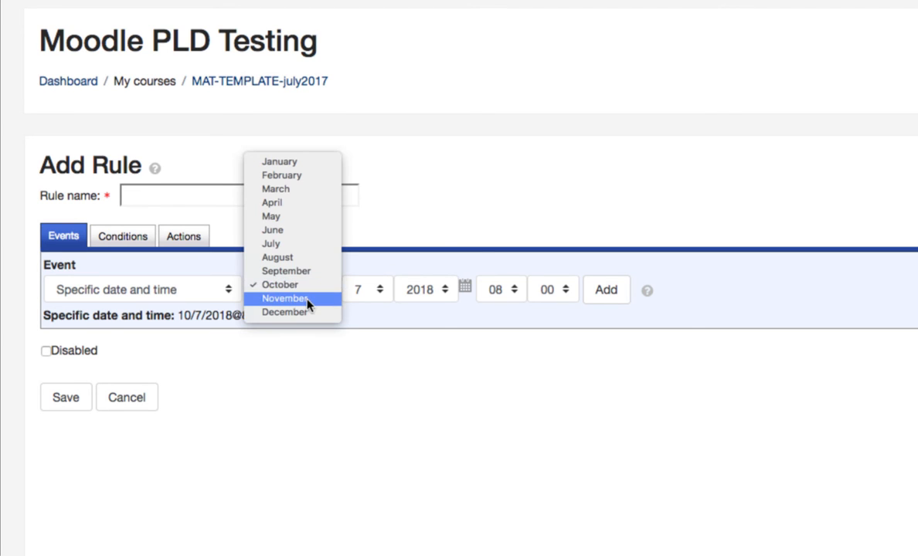
left_click(308, 298)
left_click(375, 290)
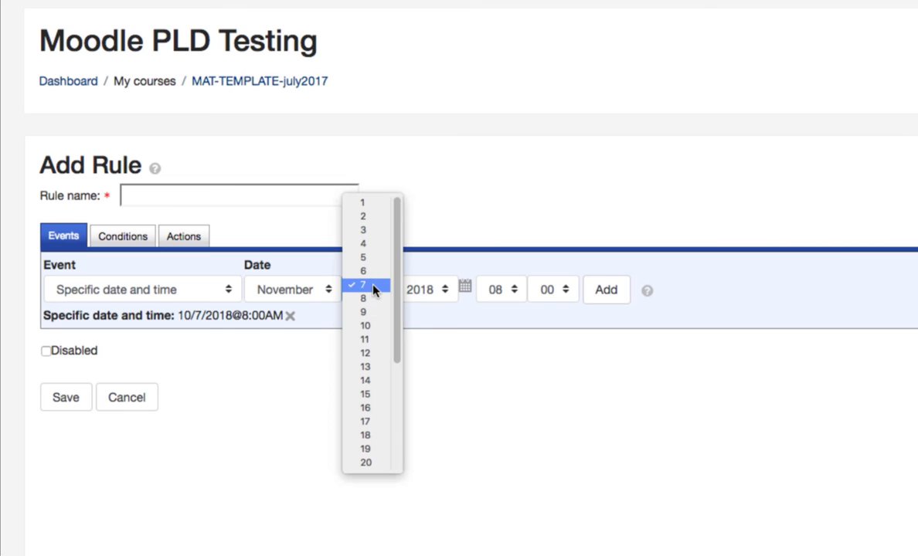
left_click(379, 326)
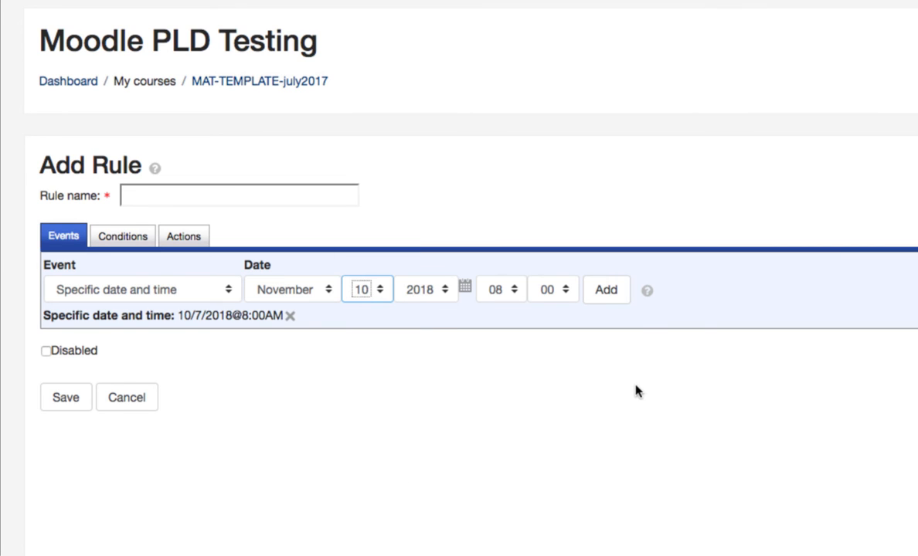
left_click(602, 307)
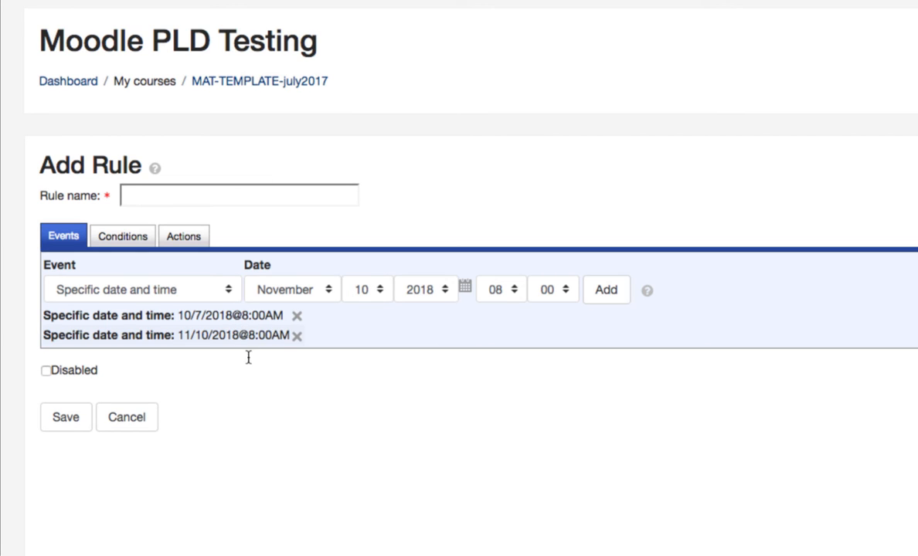
Step: Add a User role check condition requiring the triggering user to be in the Student role
left_click(135, 241)
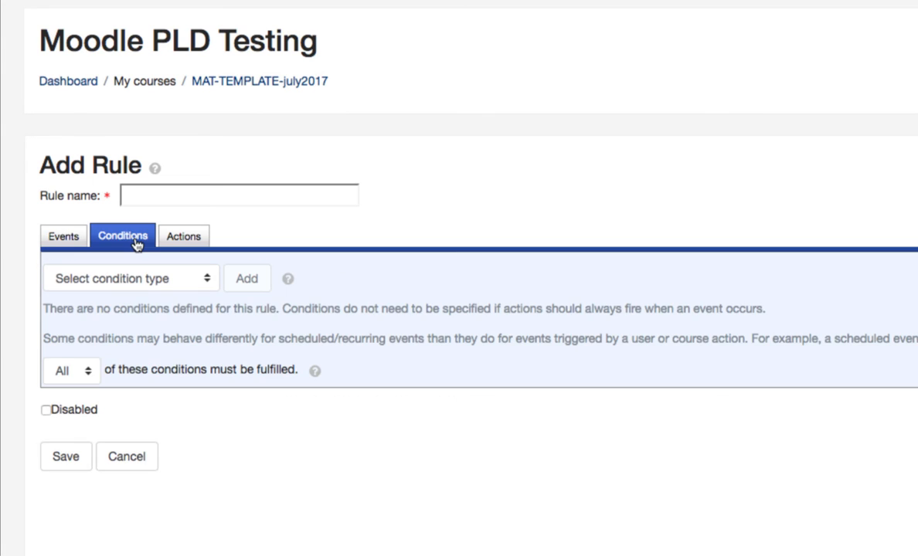
left_click(192, 289)
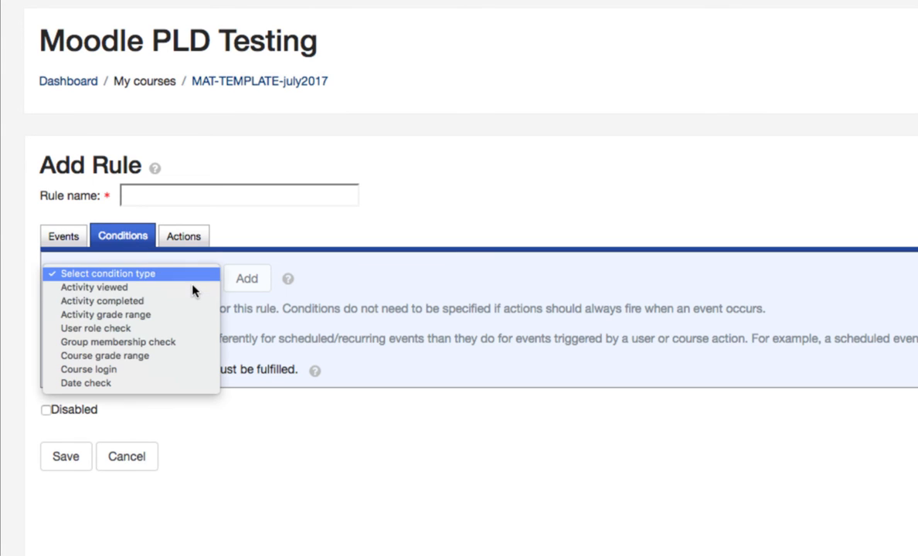
left_click(180, 333)
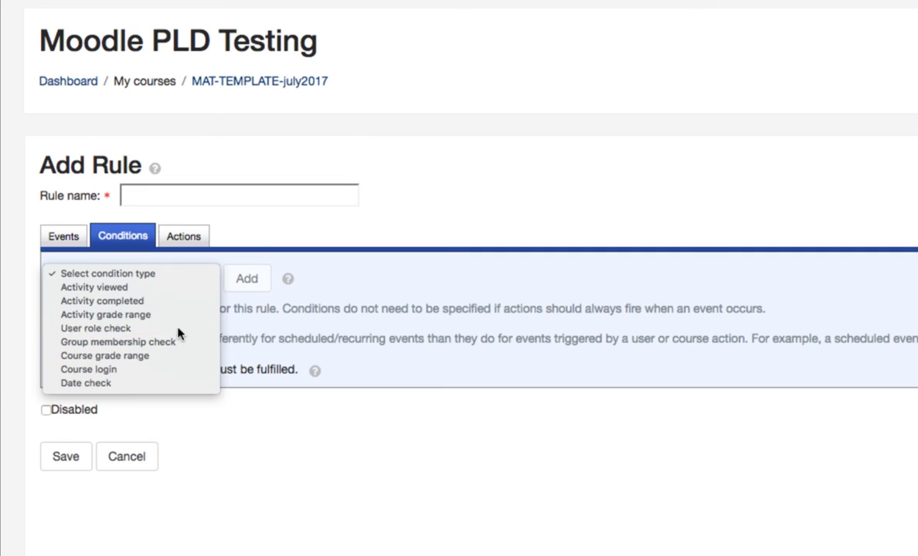
left_click(261, 282)
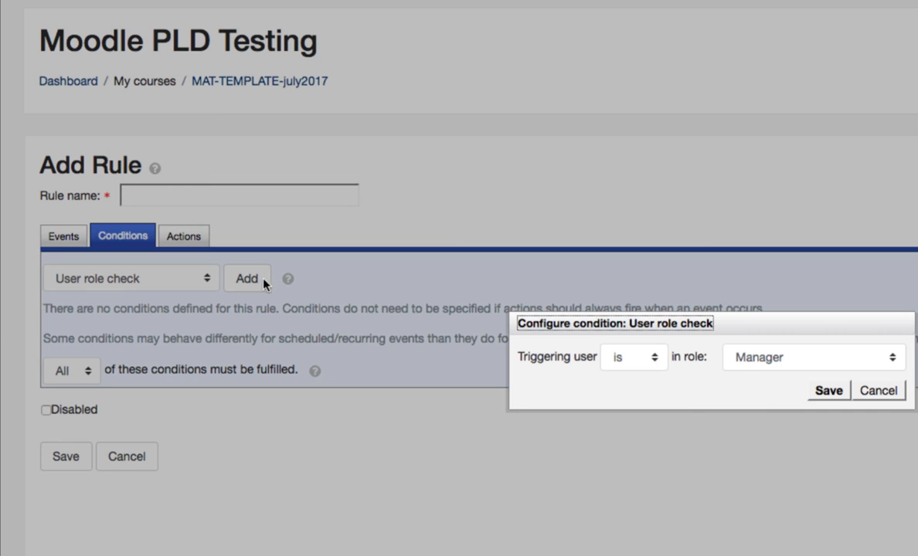
left_click(803, 363)
left_click(804, 397)
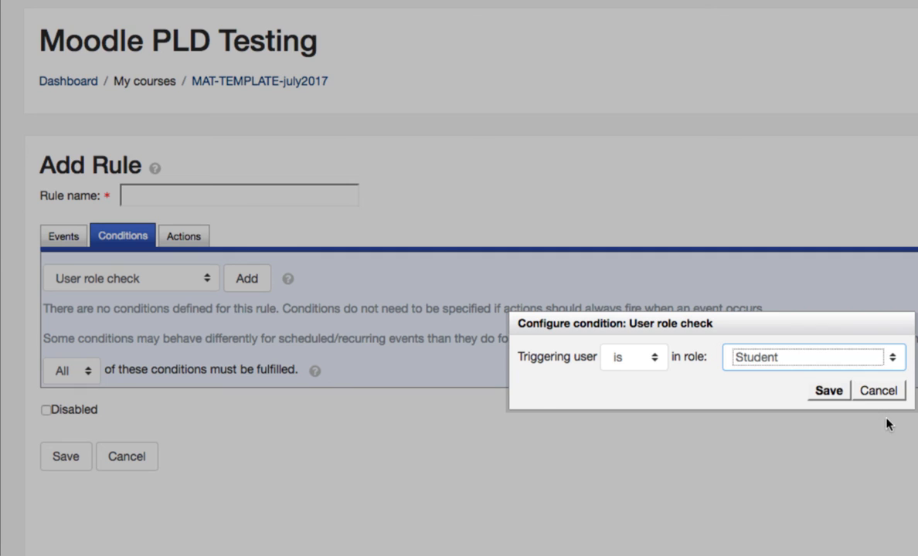
left_click(829, 392)
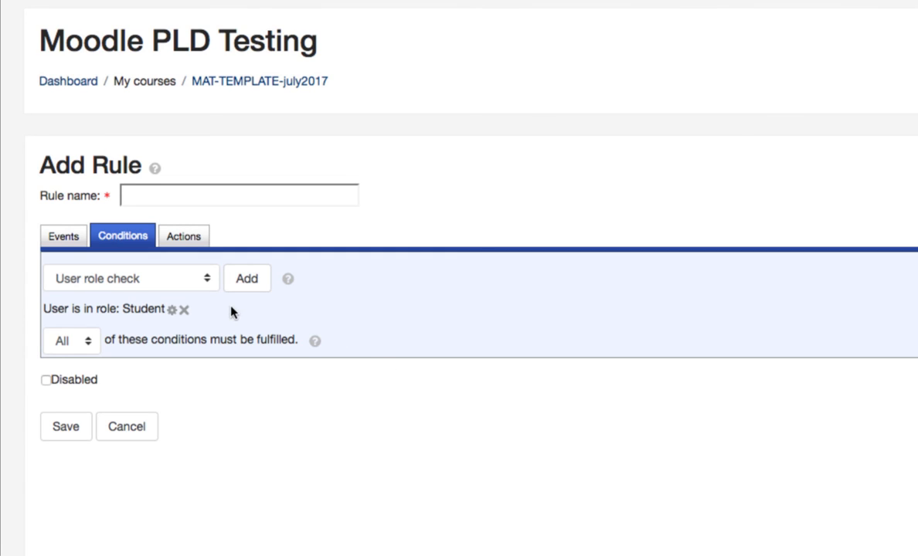
Step: Add a Group membership check condition requiring the triggering user to be a member of the Bisemester Group
left_click(200, 279)
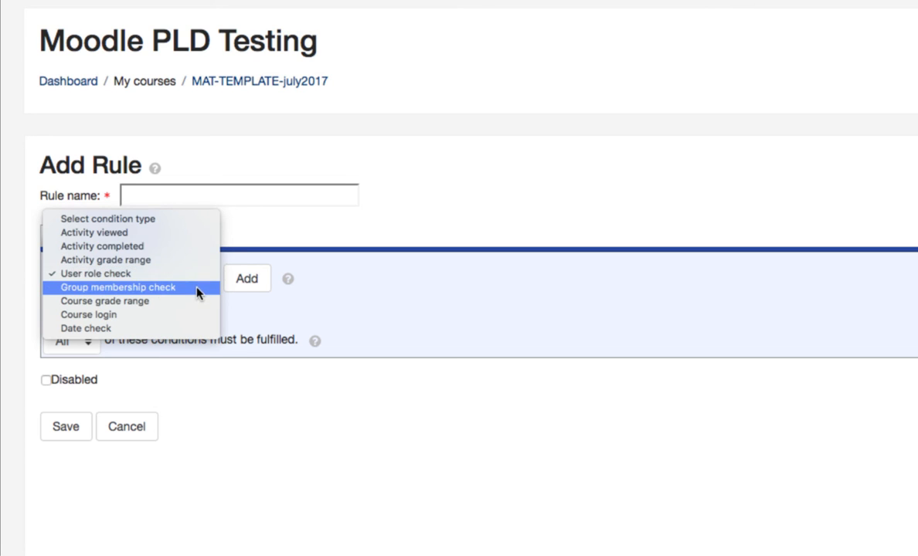
left_click(197, 289)
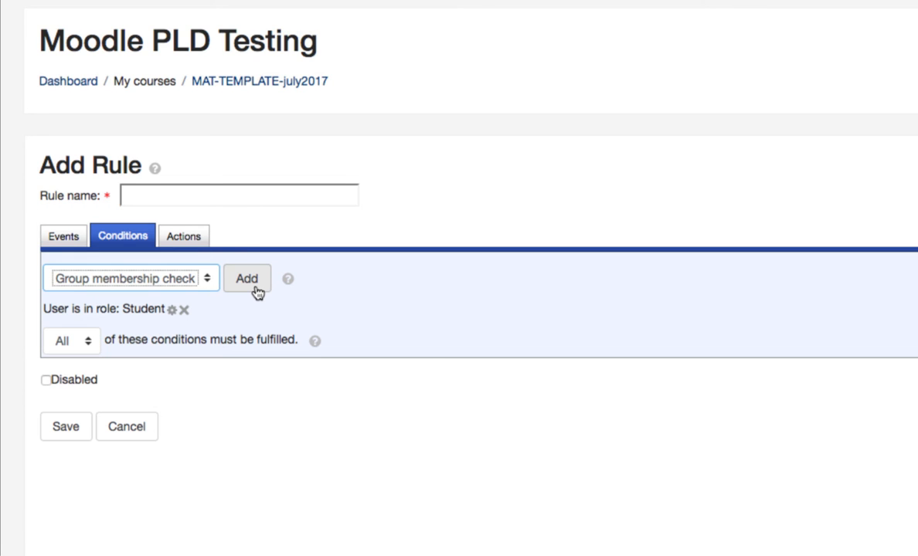
left_click(248, 279)
left_click(812, 362)
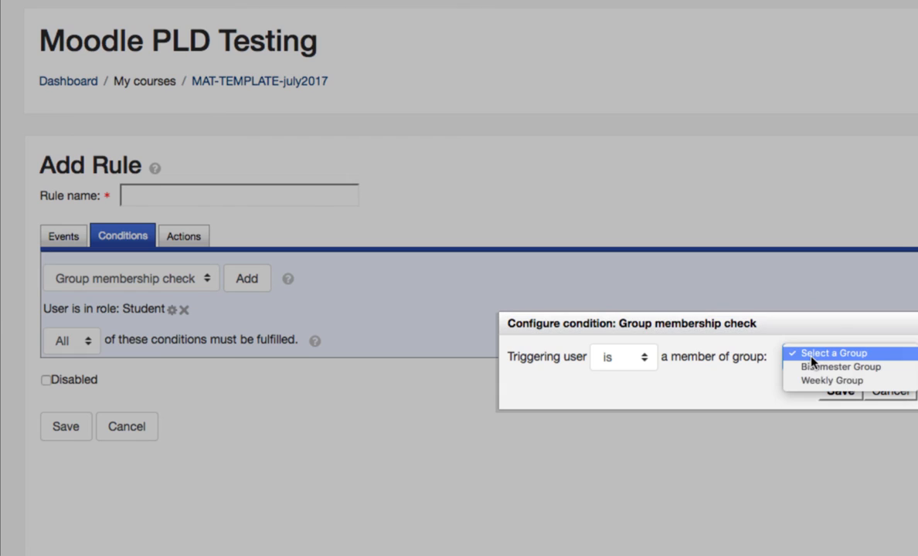
left_click(893, 375)
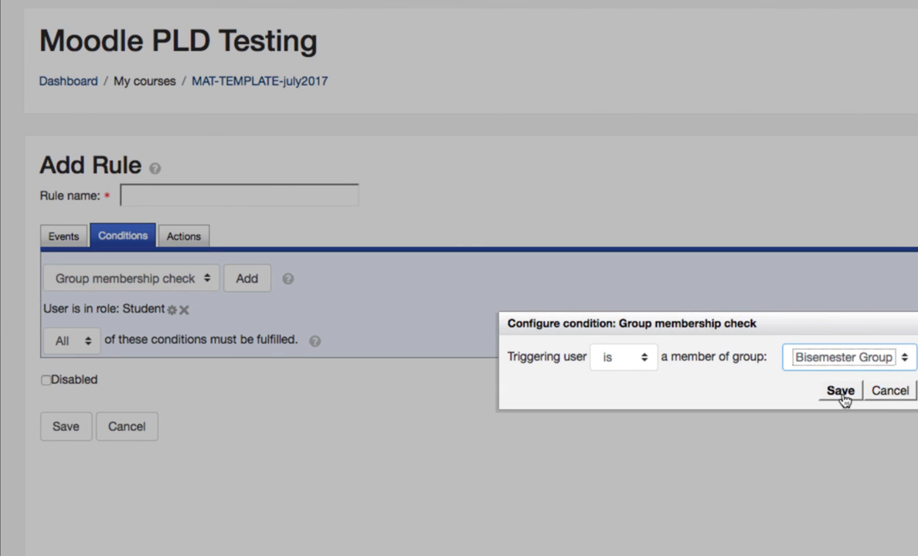
left_click(841, 391)
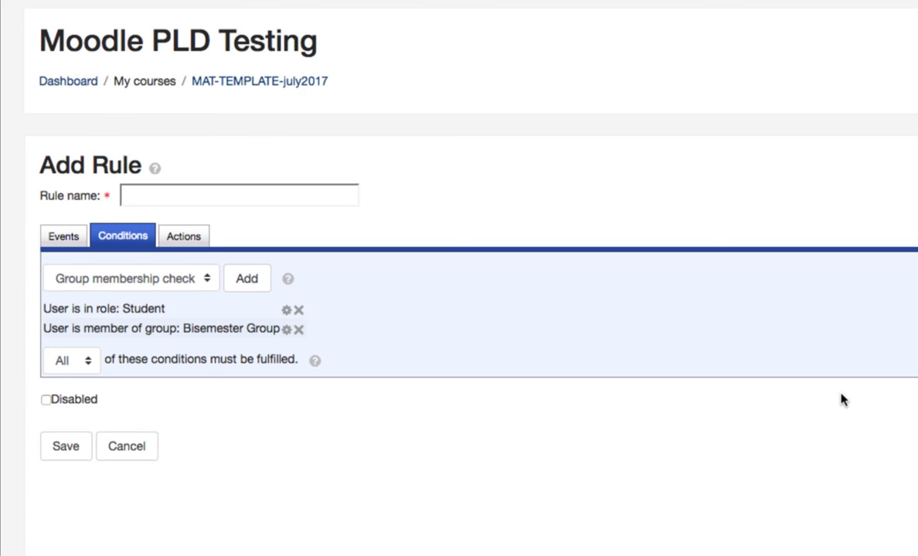
Step: Add a Send email action to the rule with the Triggering User as its To recipient
left_click(182, 236)
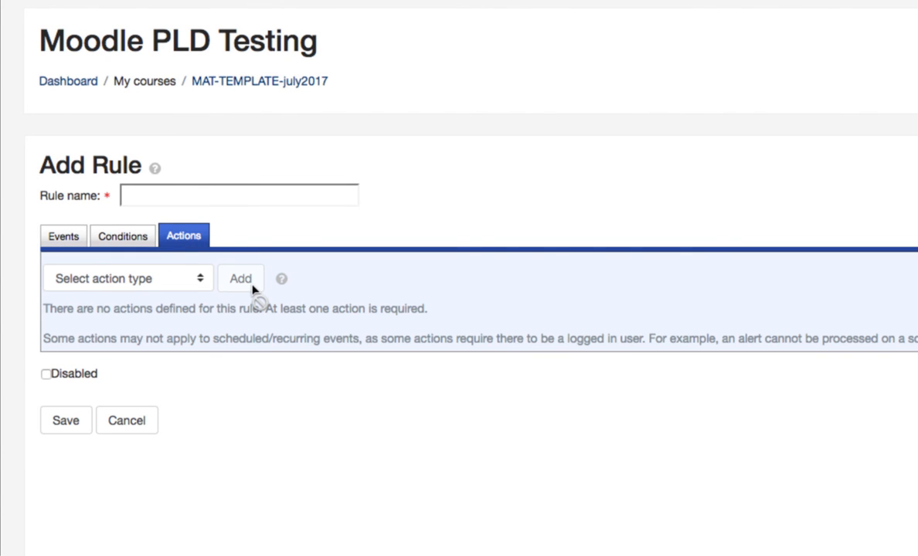
left_click(182, 288)
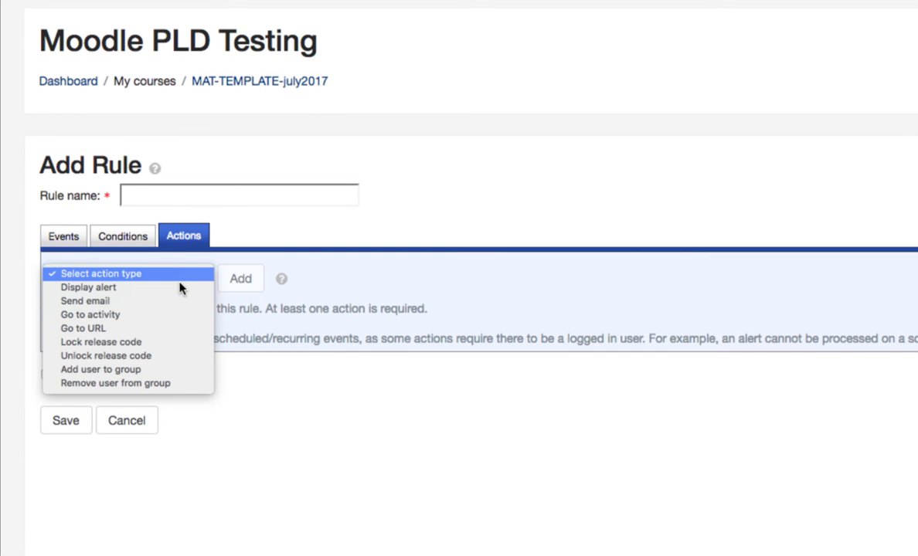
left_click(176, 301)
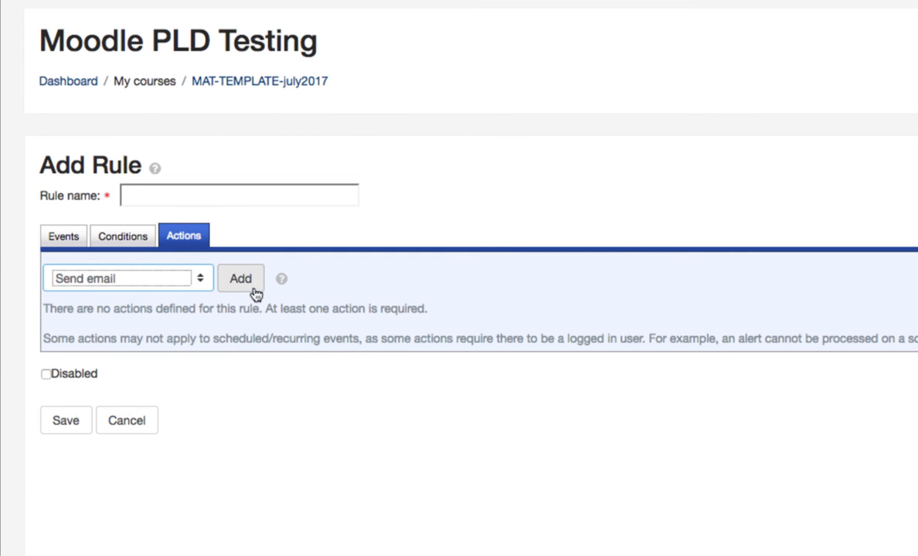
left_click(255, 292)
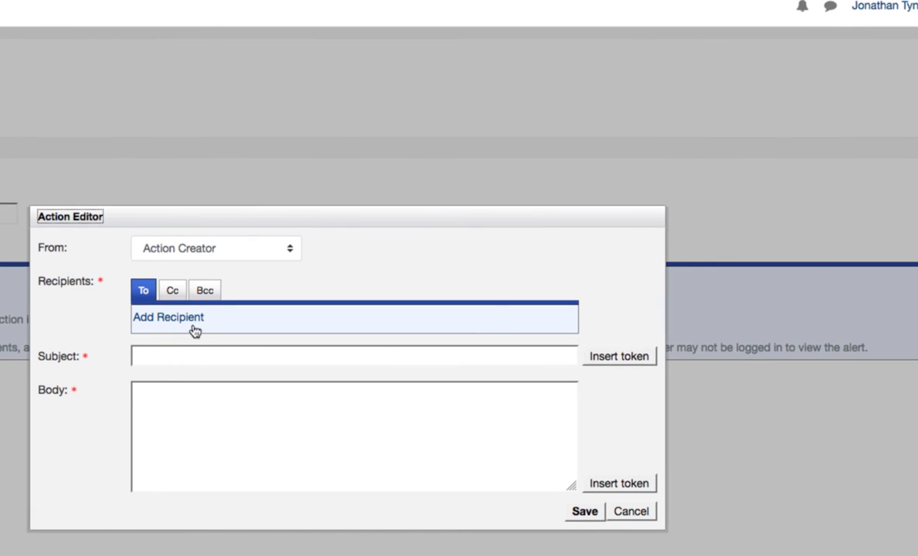
left_click(204, 318)
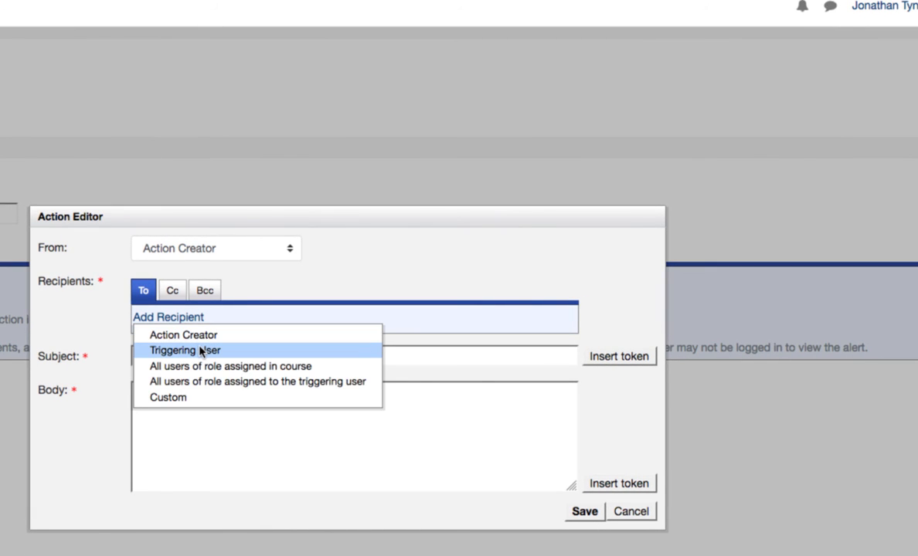
left_click(199, 349)
Step: Add a custom Cc recipient to the email and save the recipient's e-mail address
left_click(174, 293)
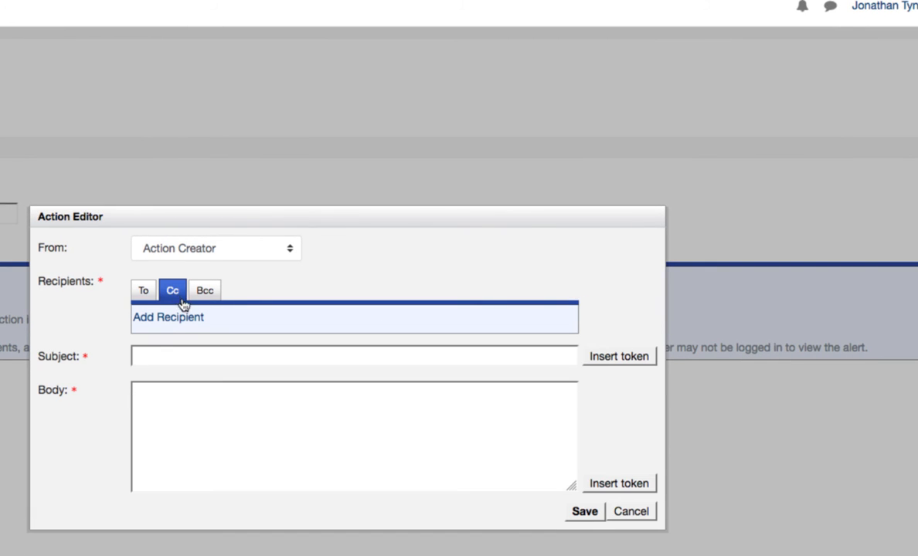
left_click(178, 318)
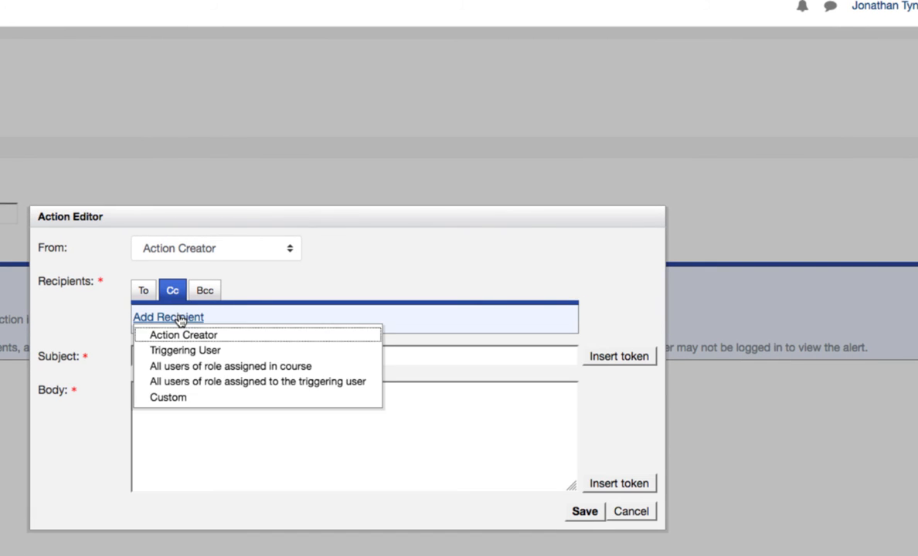
left_click(240, 404)
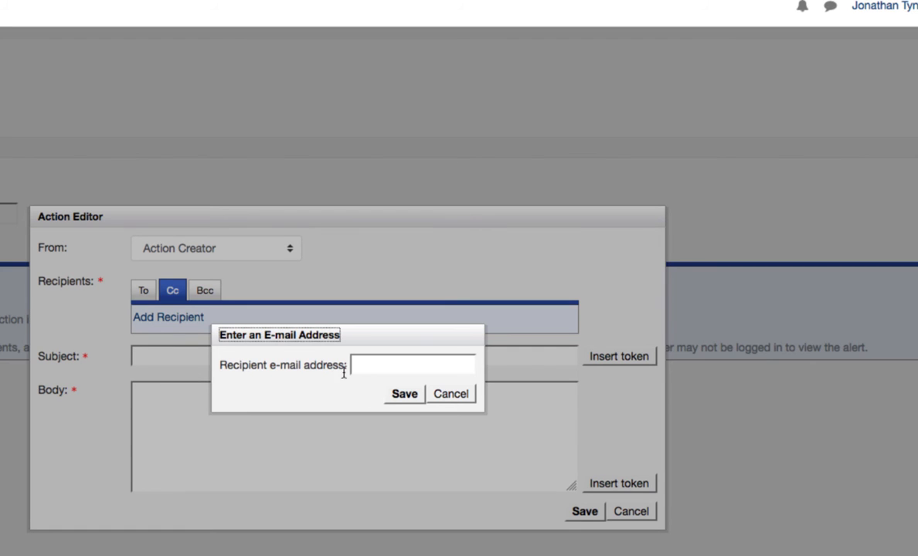
left_click(368, 368)
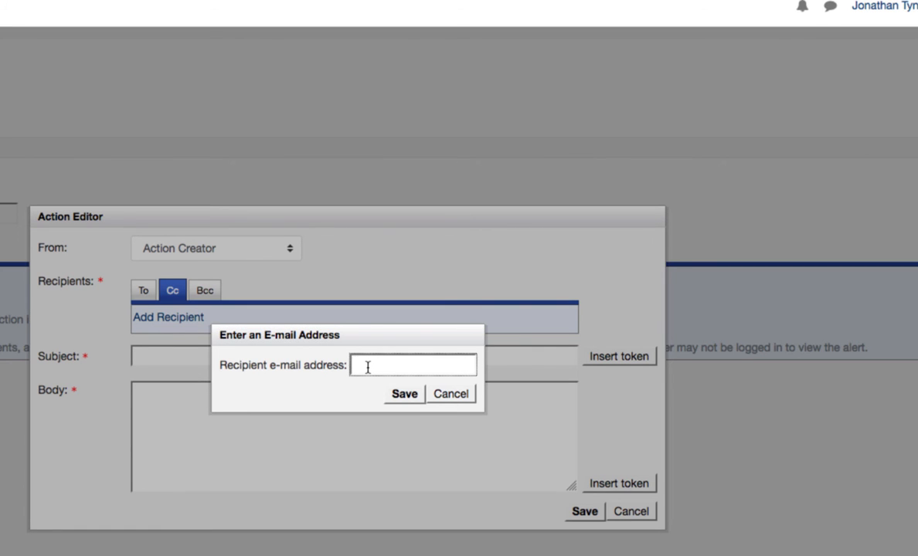
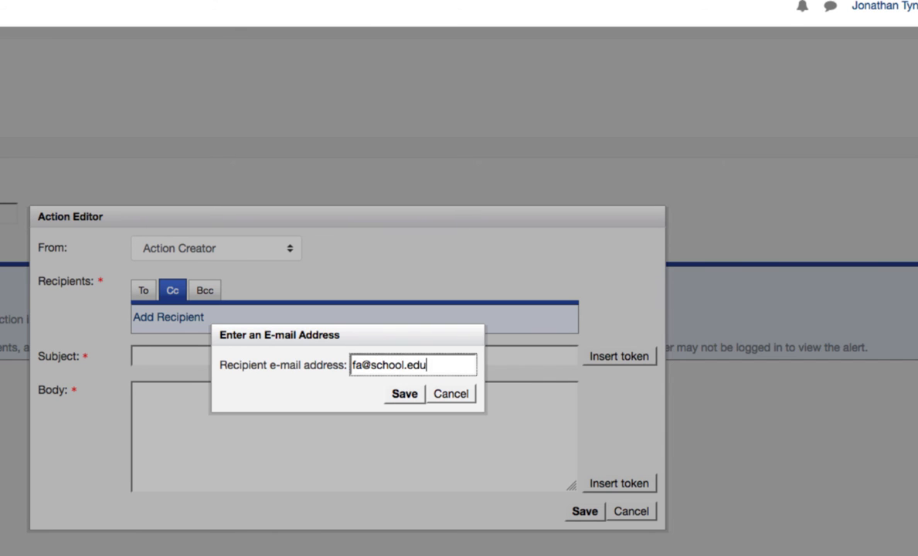
left_click(397, 399)
Step: Set the email subject to the course name token followed by "Grade Notifcation"
left_click(182, 377)
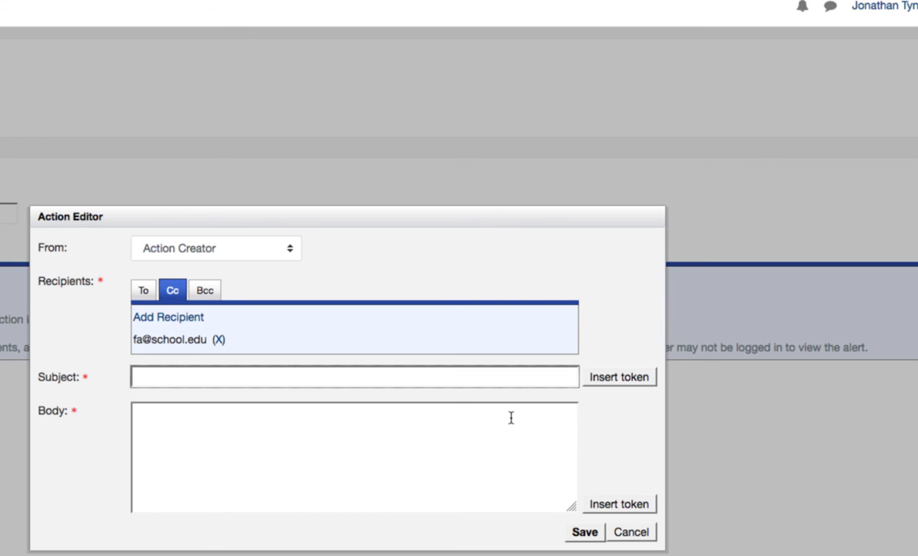
left_click(614, 383)
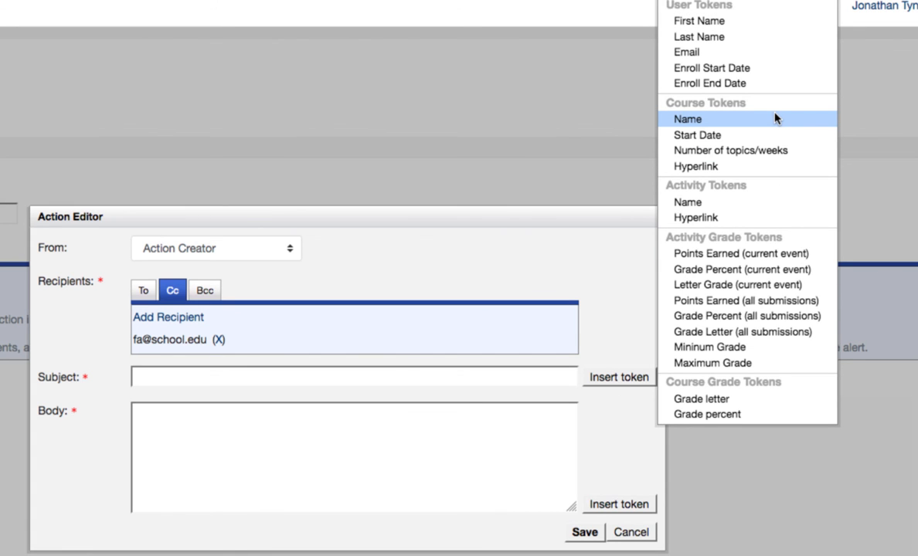
left_click(775, 122)
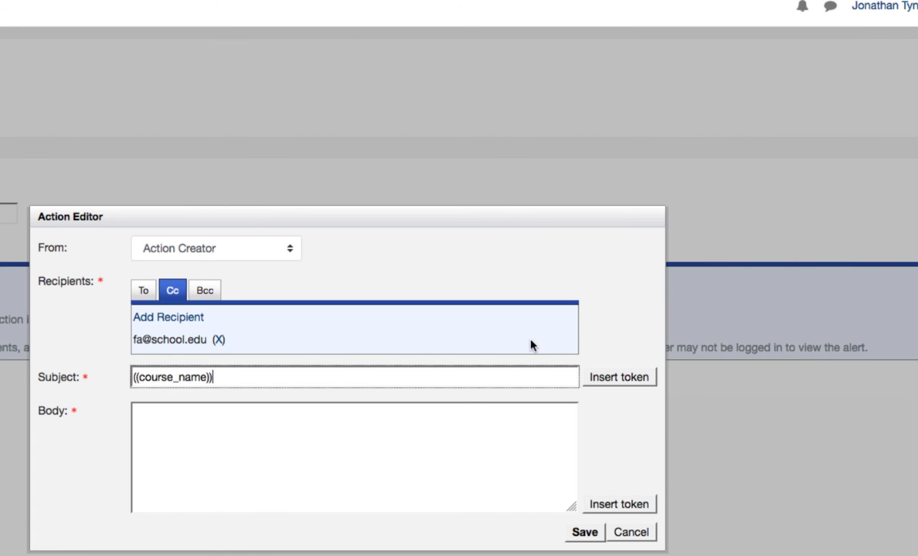
type("Grade Notifcation")
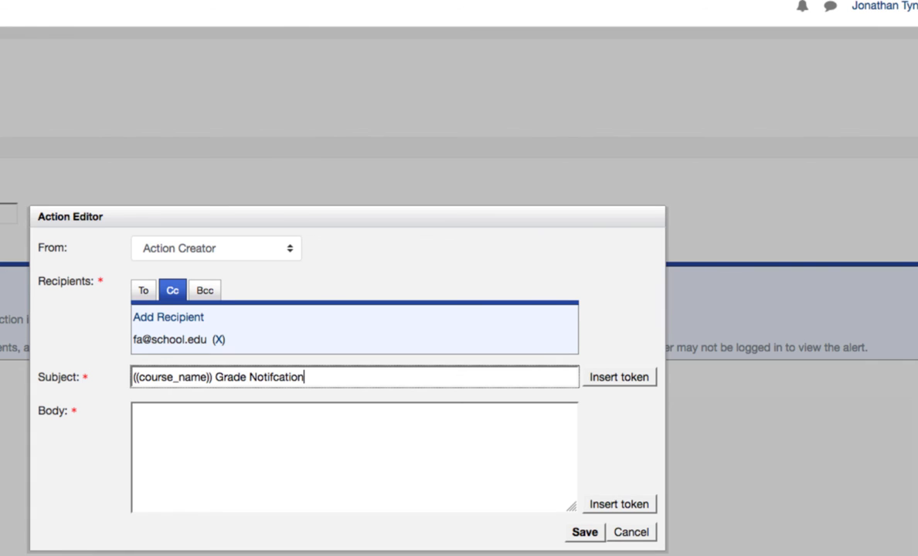
Step: Open the email body with the greeting "Hi", the user's First Name and Last Name tokens, and a comma
left_click(476, 433)
type("Hi")
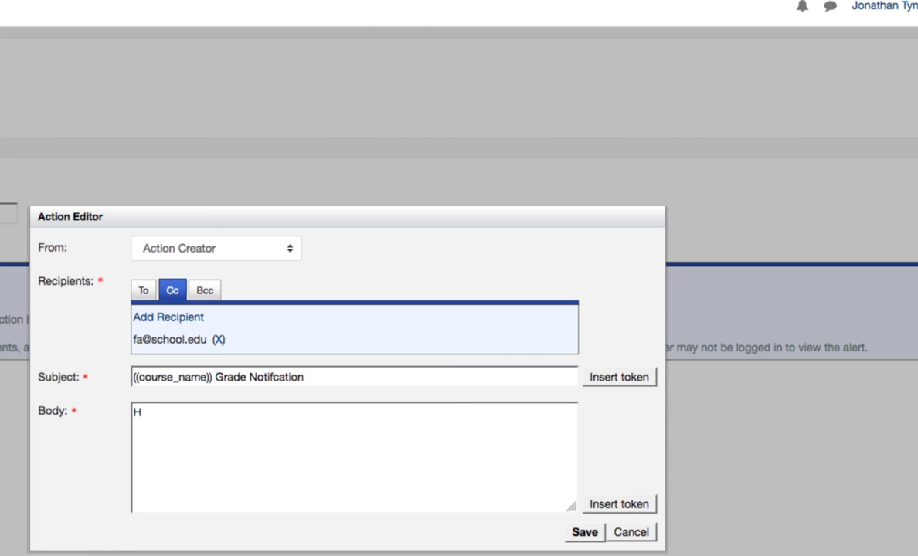
left_click(616, 504)
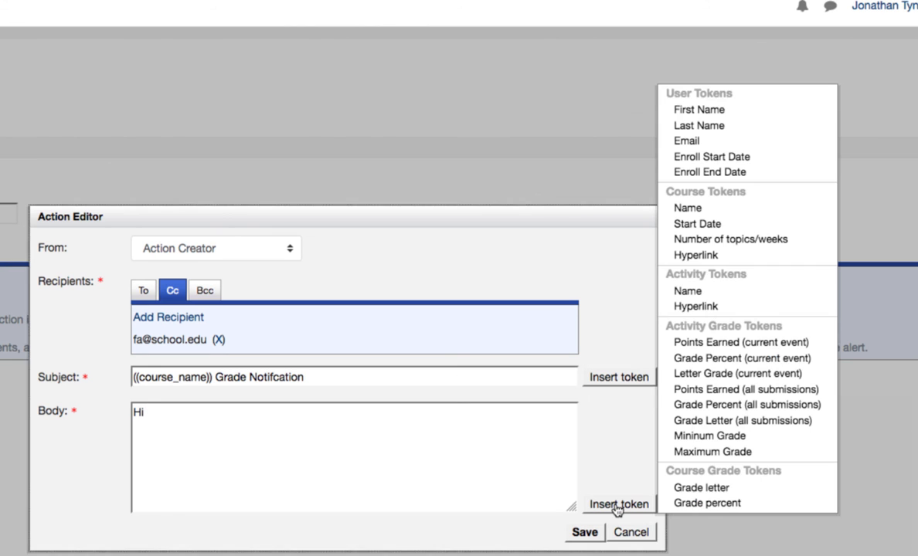
left_click(757, 112)
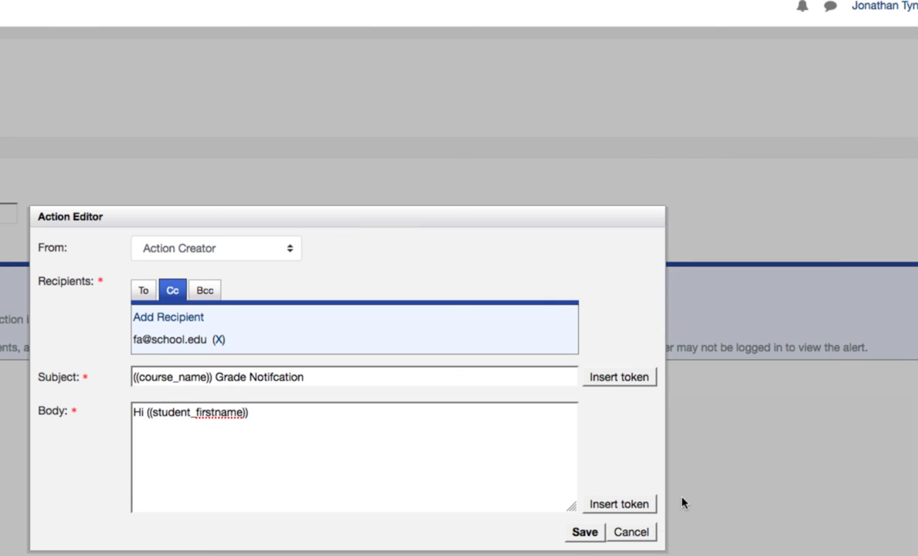
left_click(599, 504)
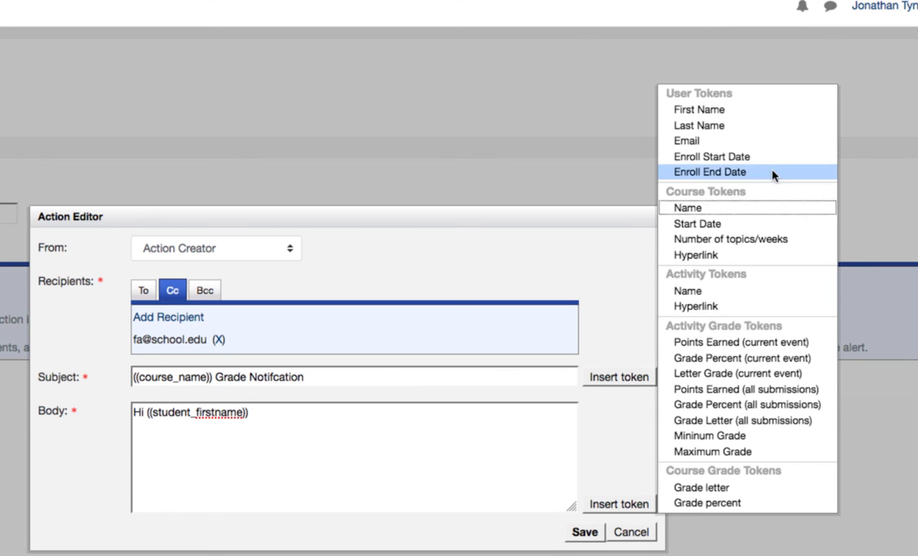
left_click(762, 129)
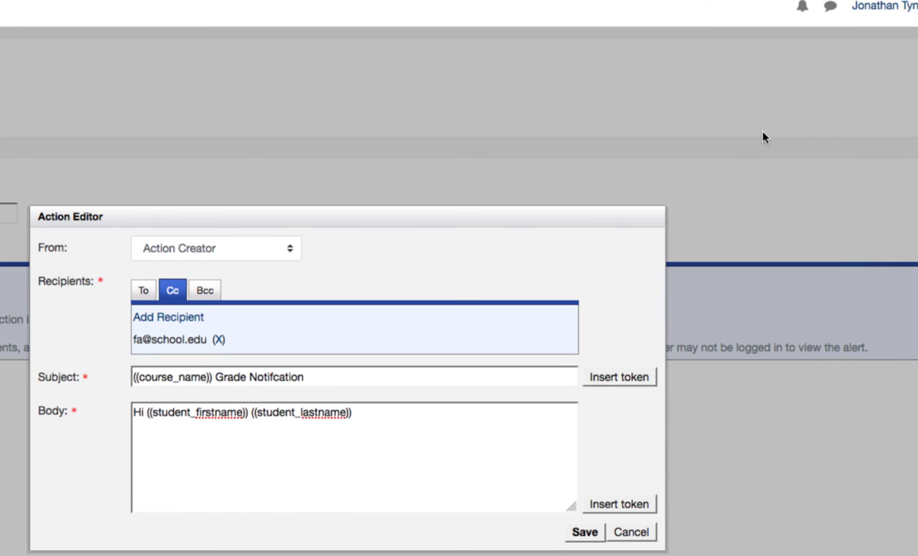
type(",")
Step: Add the body line "Your current course average is:" followed by the course Grade percent token, and save the email action
key("Return")
key("Return")
type("Your current course average is")
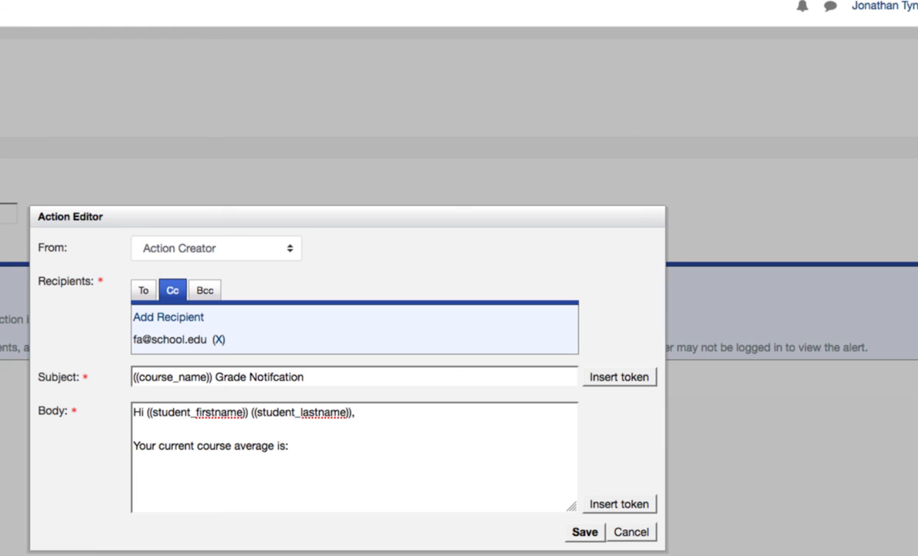
type(":")
left_click(614, 506)
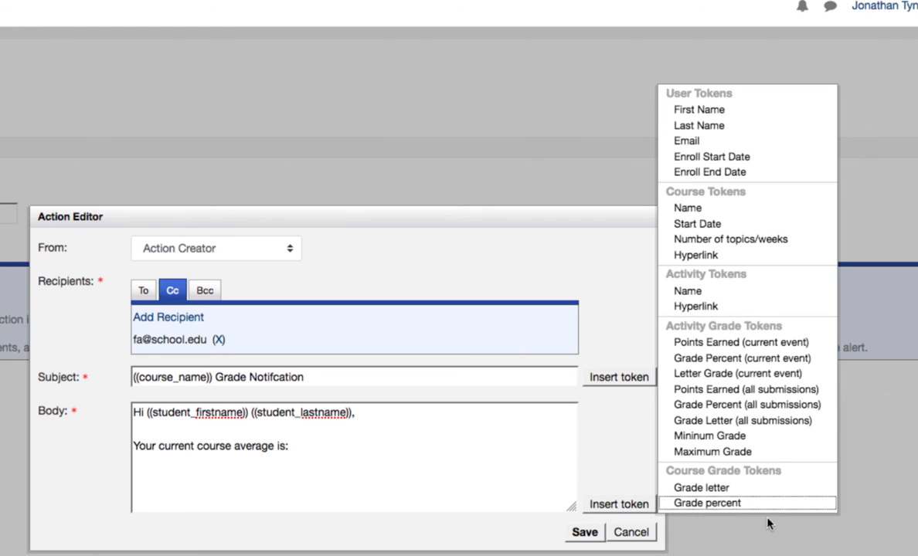
left_click(772, 505)
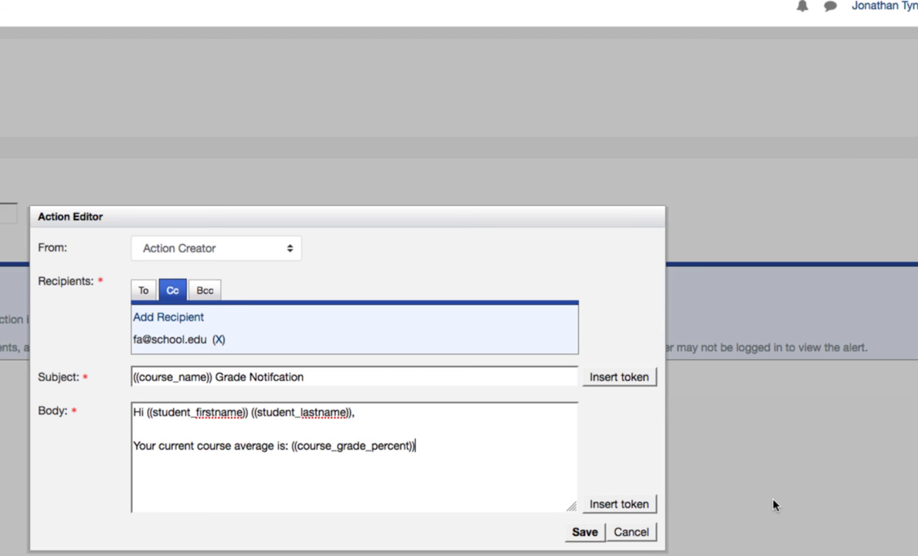
key("Return")
key("Return")
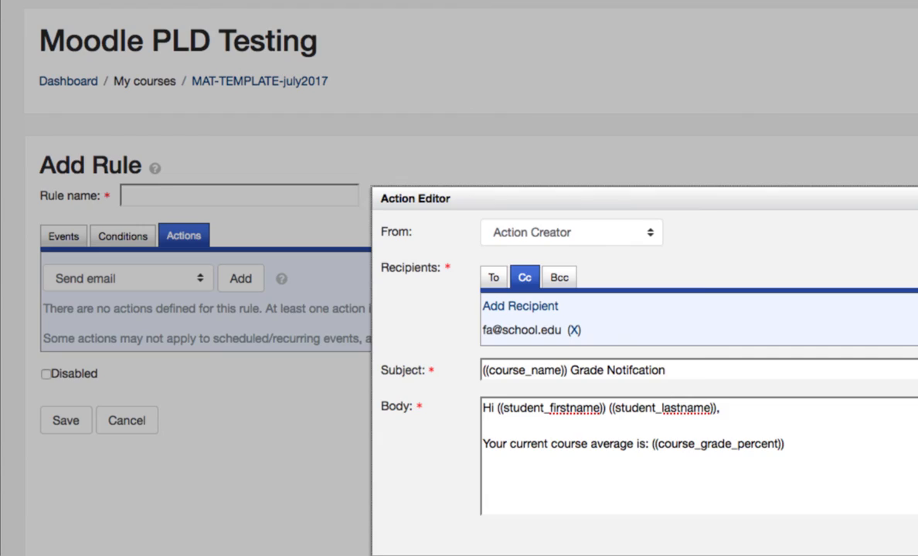
left_click(587, 532)
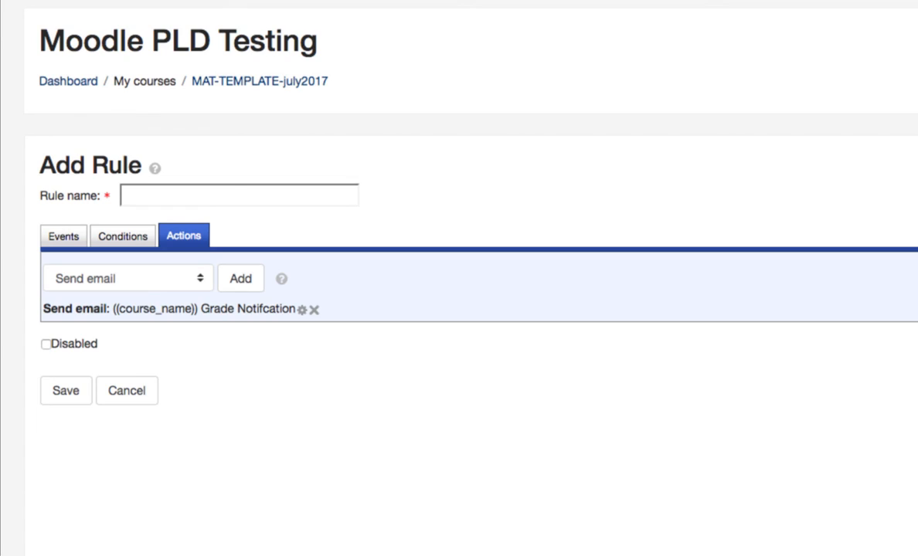
Step: Name the rule "Bisemester Grade Notification" and save it
left_click(66, 391)
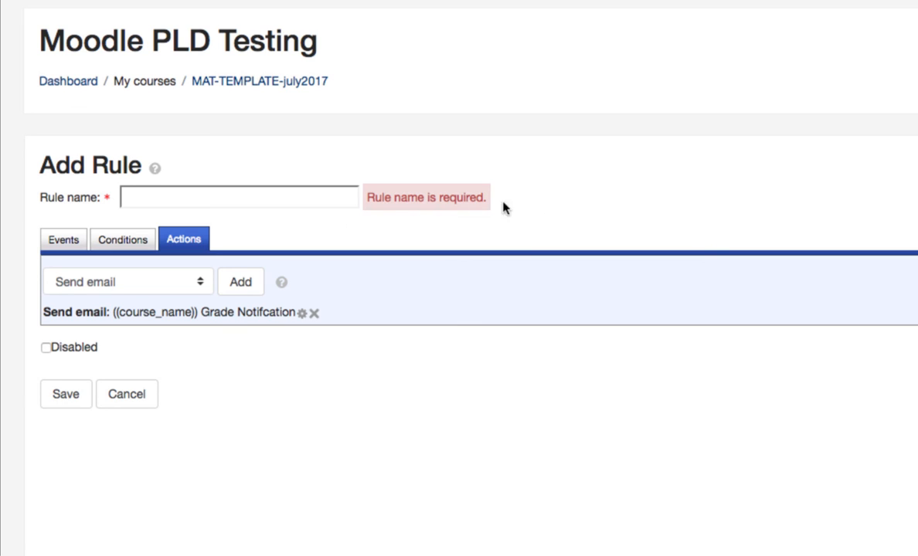
left_click_drag(499, 202, 367, 203)
left_click(183, 196)
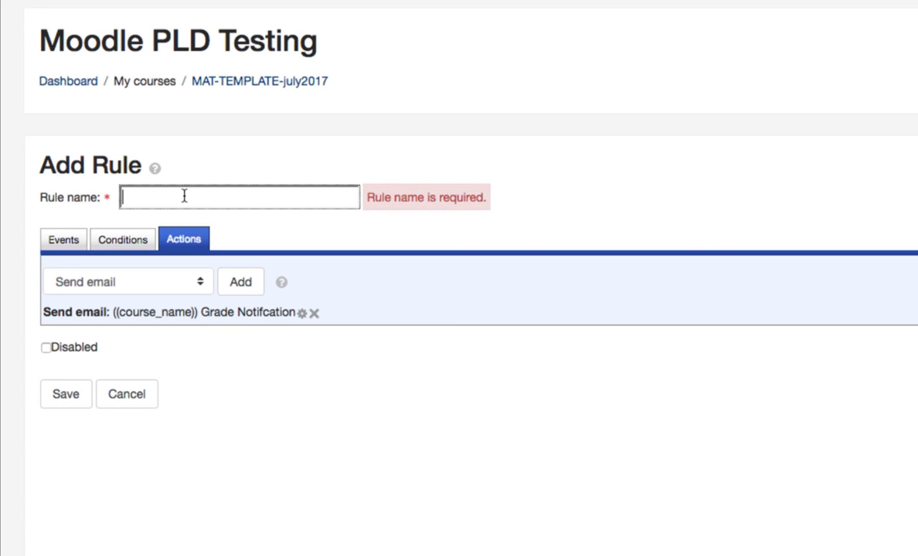
type("Bisemester Grade ")
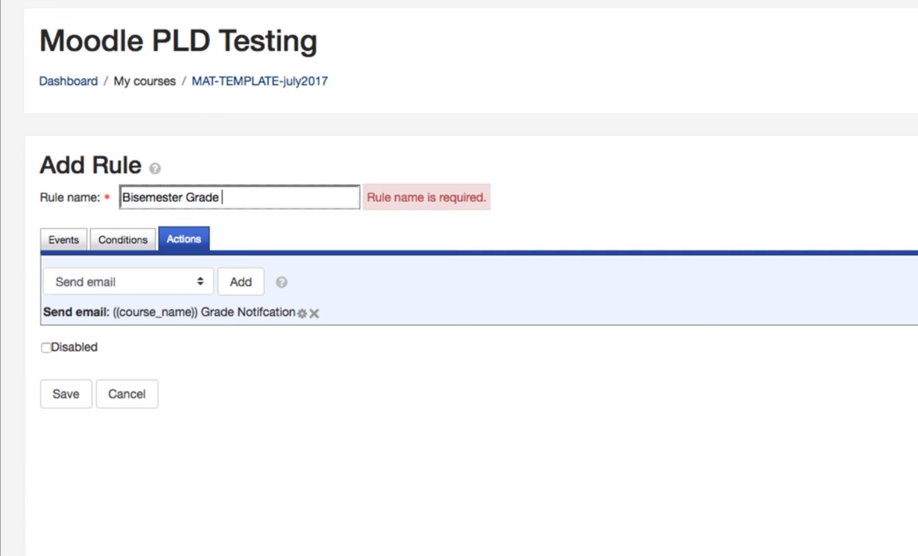
type("Notification")
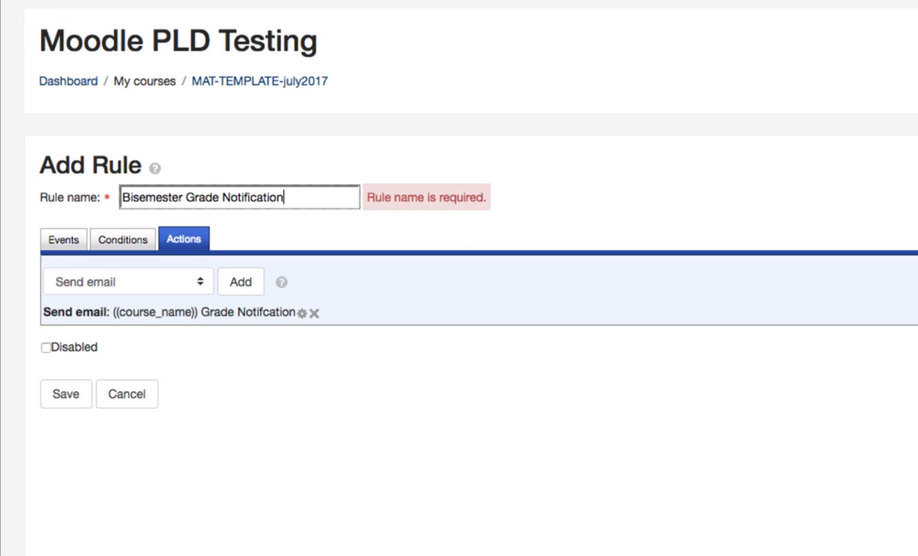
left_click(77, 397)
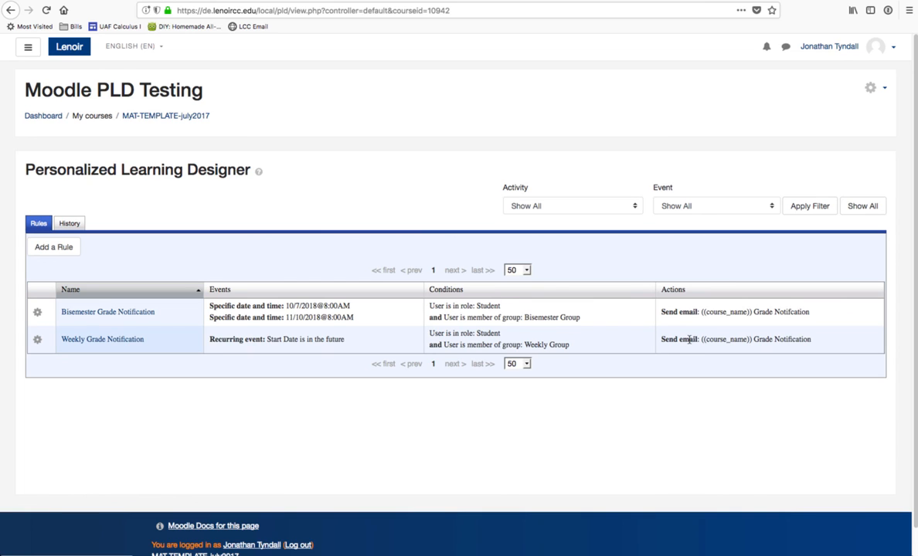
mouse_move(743, 312)
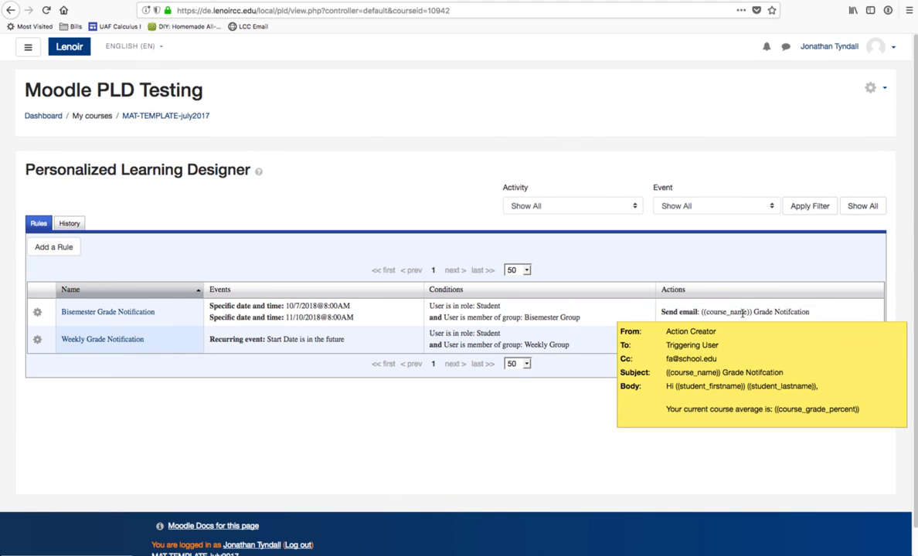